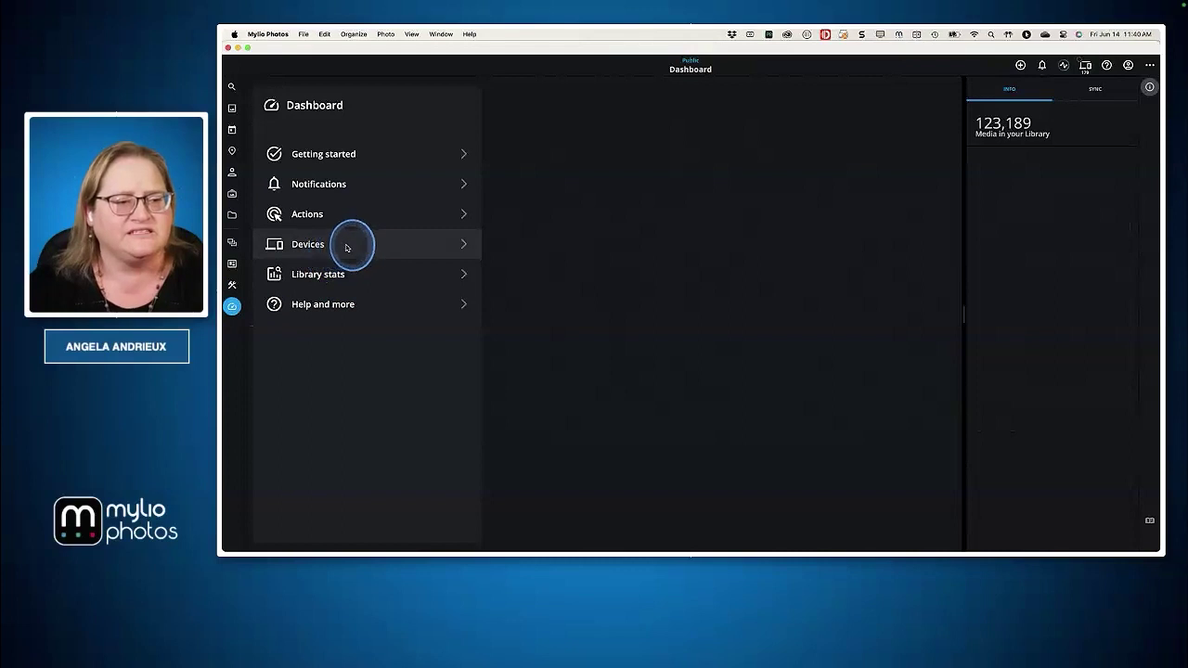
Scroll through the Devices list to review the connected computers, drives and clouds.
scroll(633, 300, down, 10)
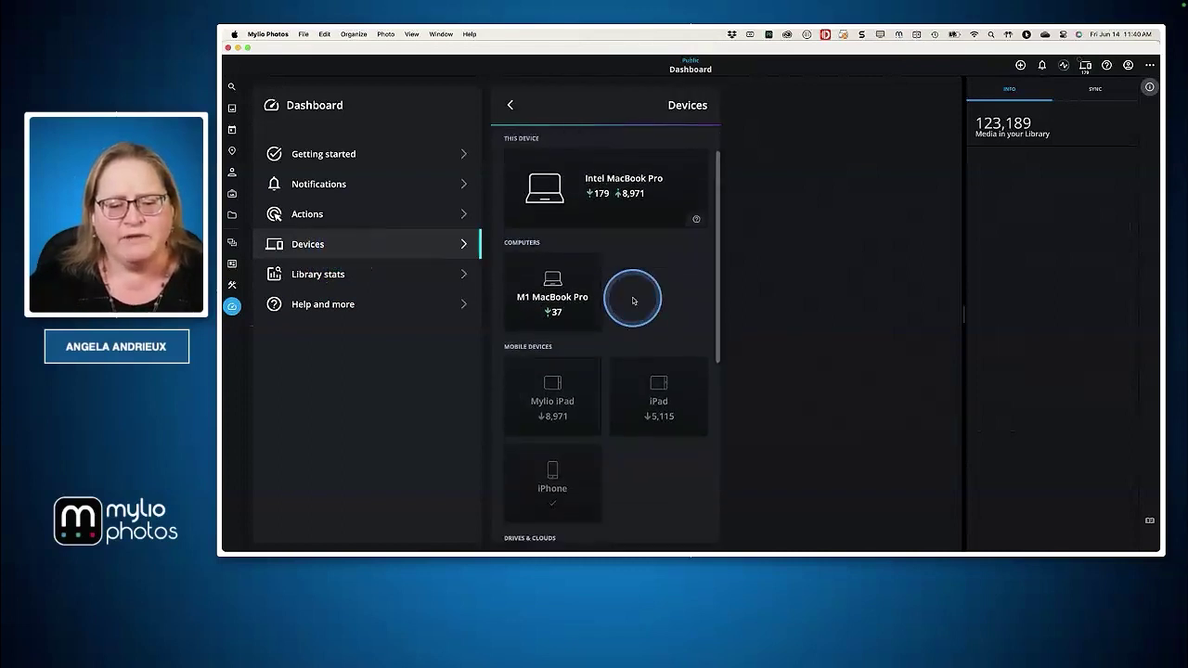
scroll(633, 300, down, 5)
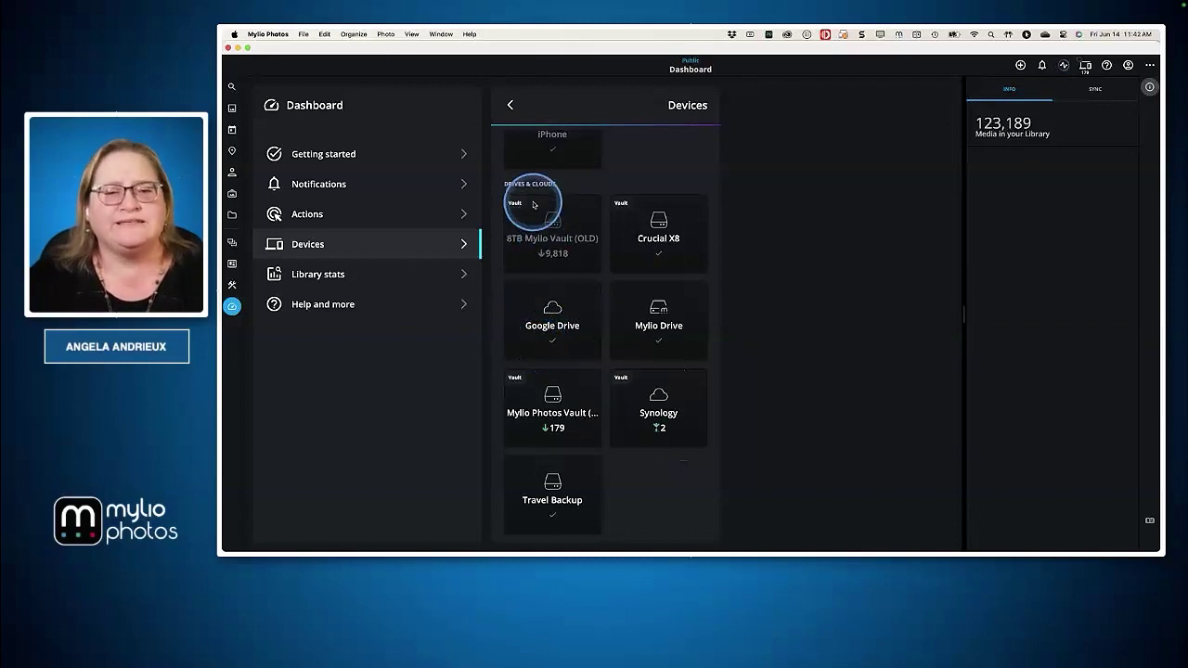
scroll(536, 204, up, 5)
Start adding a new cloud service device and pick OneDrive.
scroll(534, 204, up, 5)
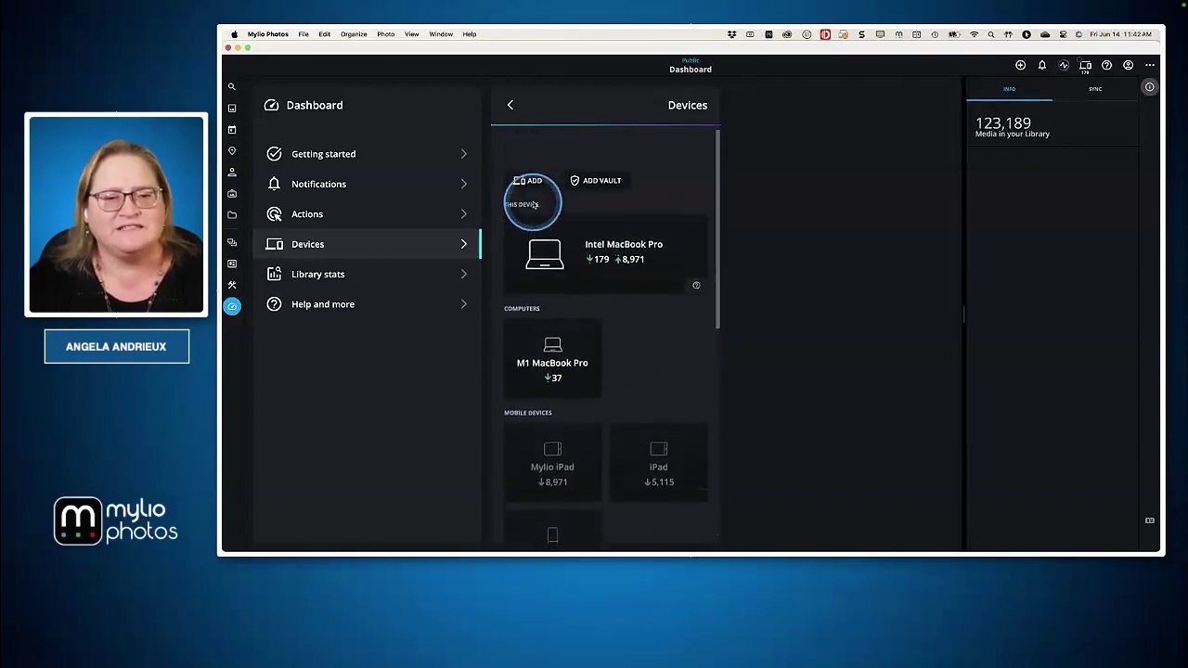
click(526, 158)
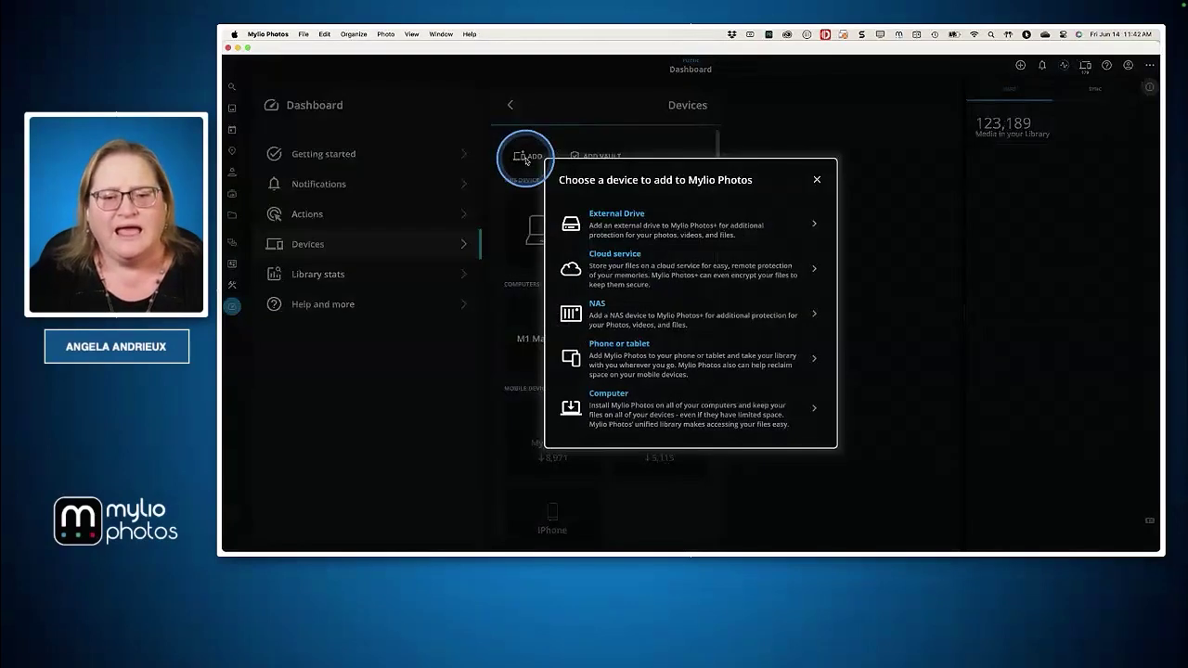
click(619, 271)
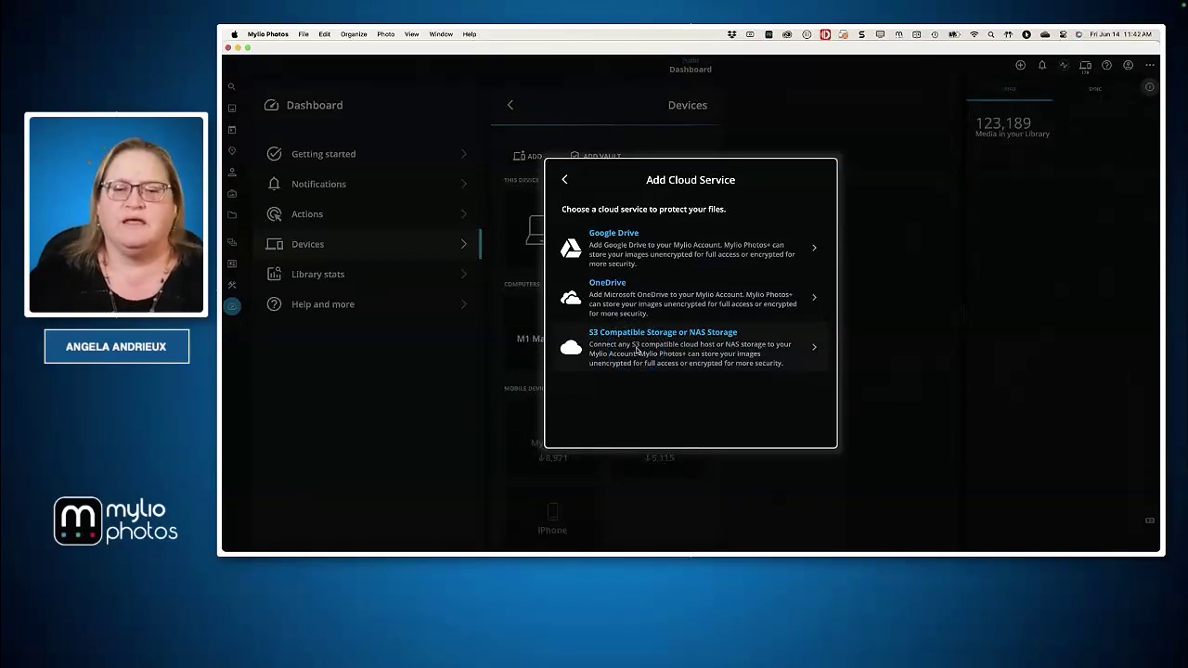
click(638, 303)
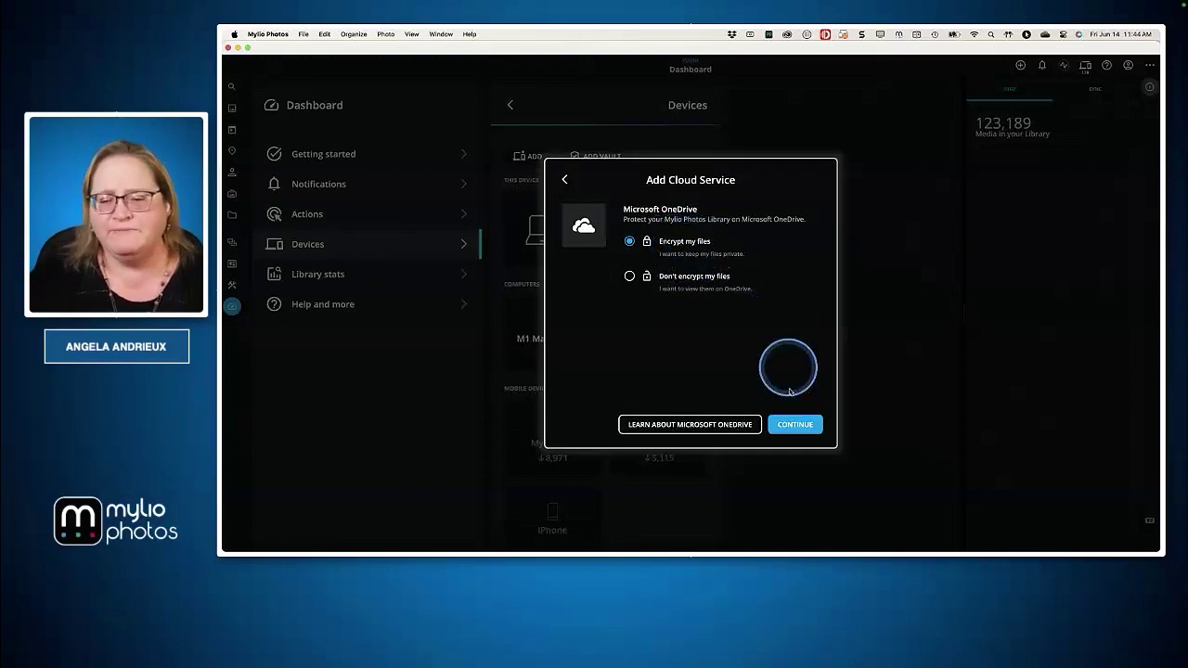
Continue the OneDrive setup with Encrypt my files kept on.
click(794, 425)
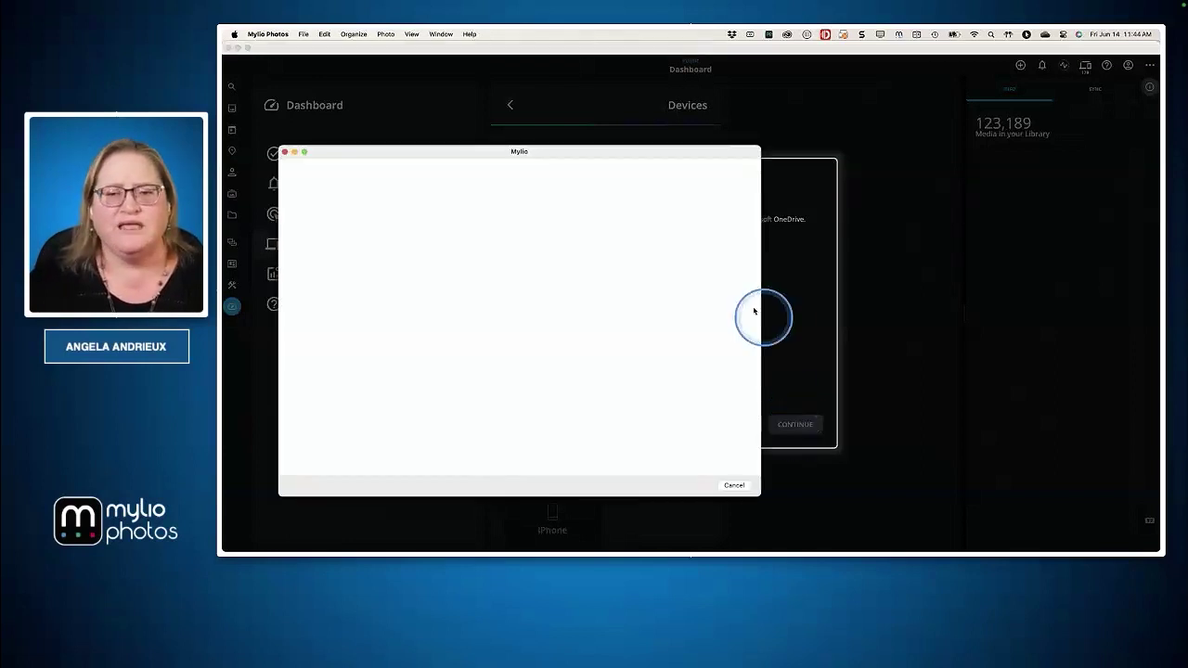
Sign in to the Microsoft account and choose to stay signed in.
drag(662, 152, 817, 128)
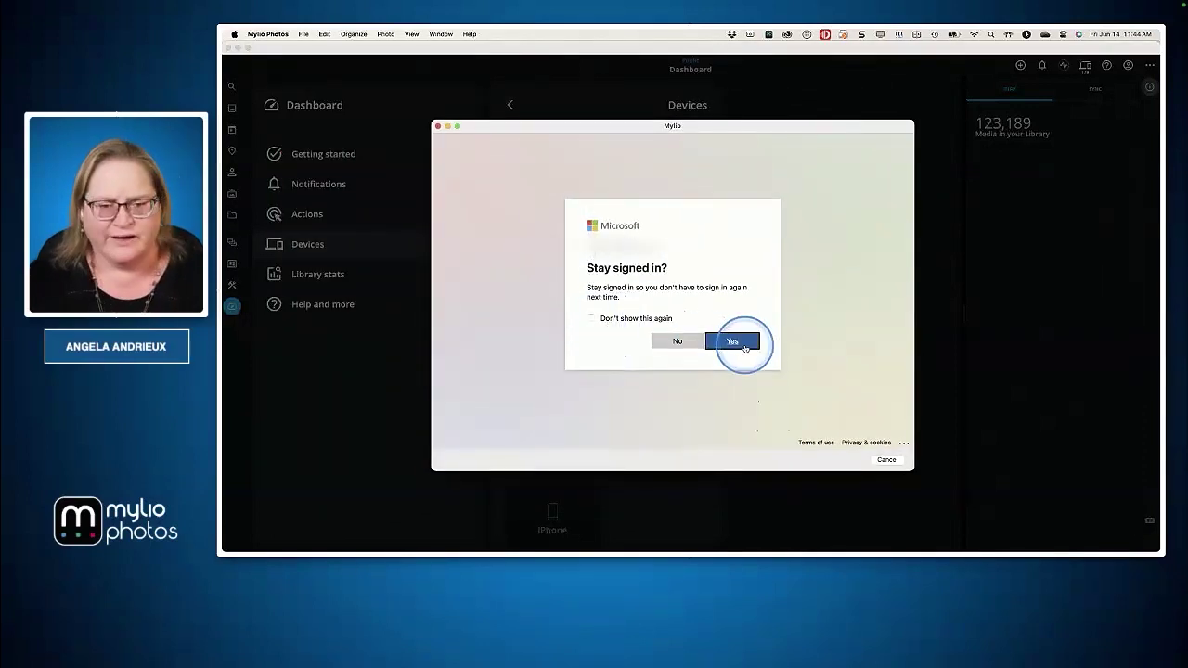
click(733, 342)
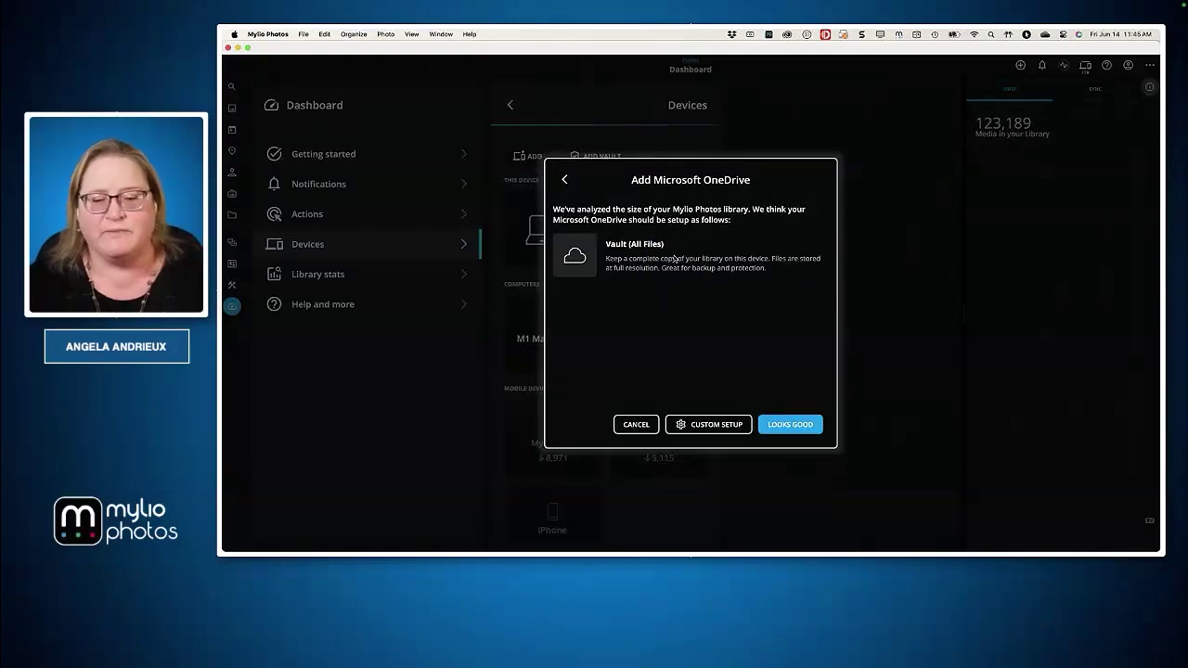
Customize the OneDrive setup to Catalog Only storage instead of Vault, and accept it.
click(712, 427)
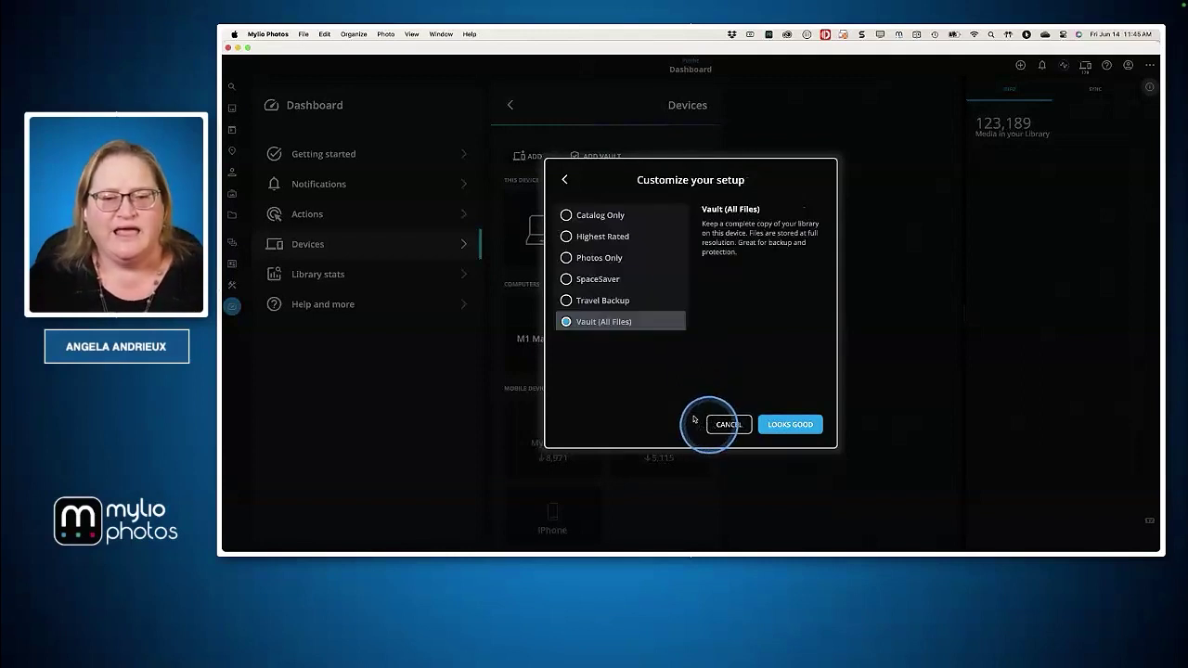
click(588, 220)
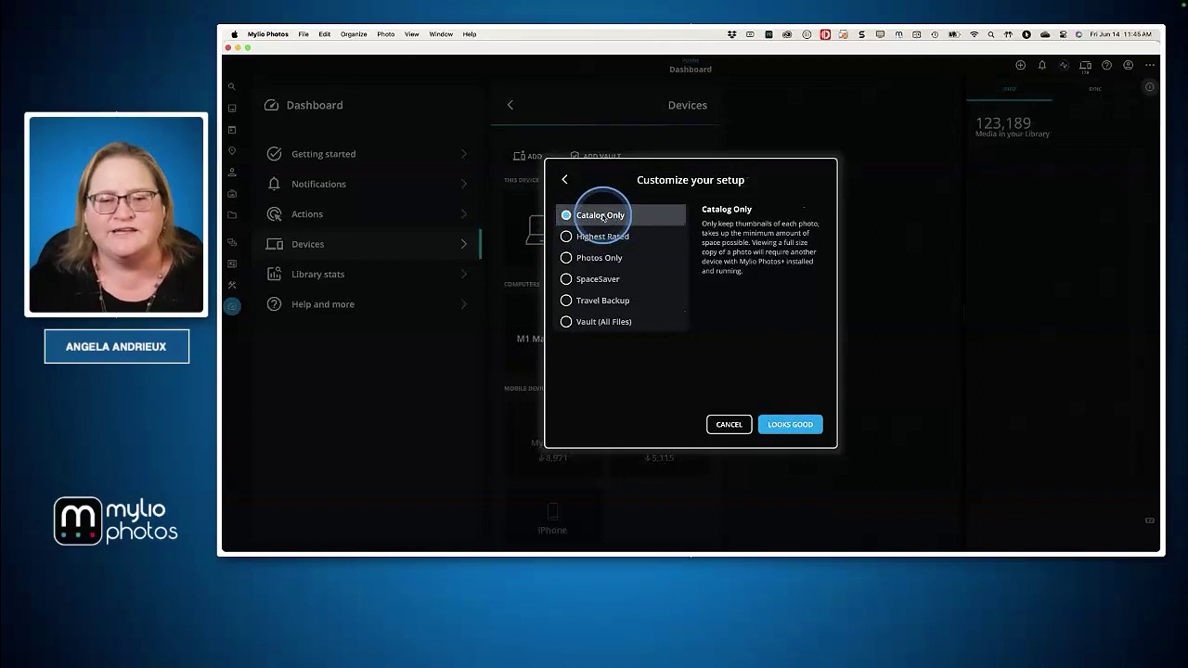
click(565, 236)
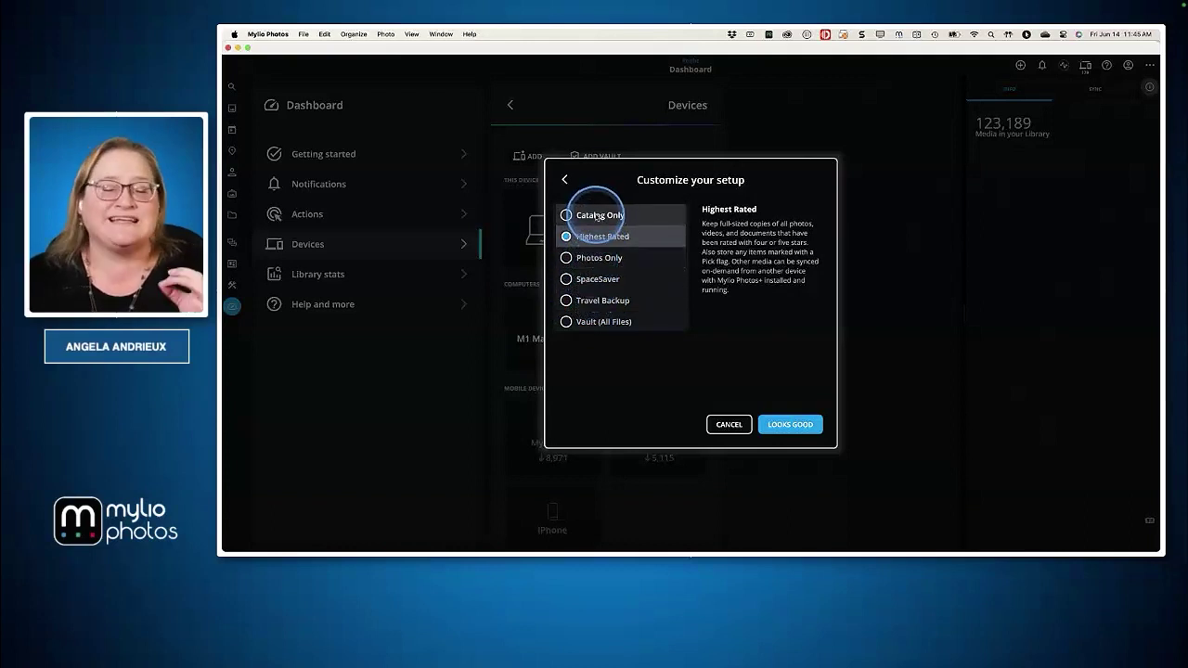
click(566, 216)
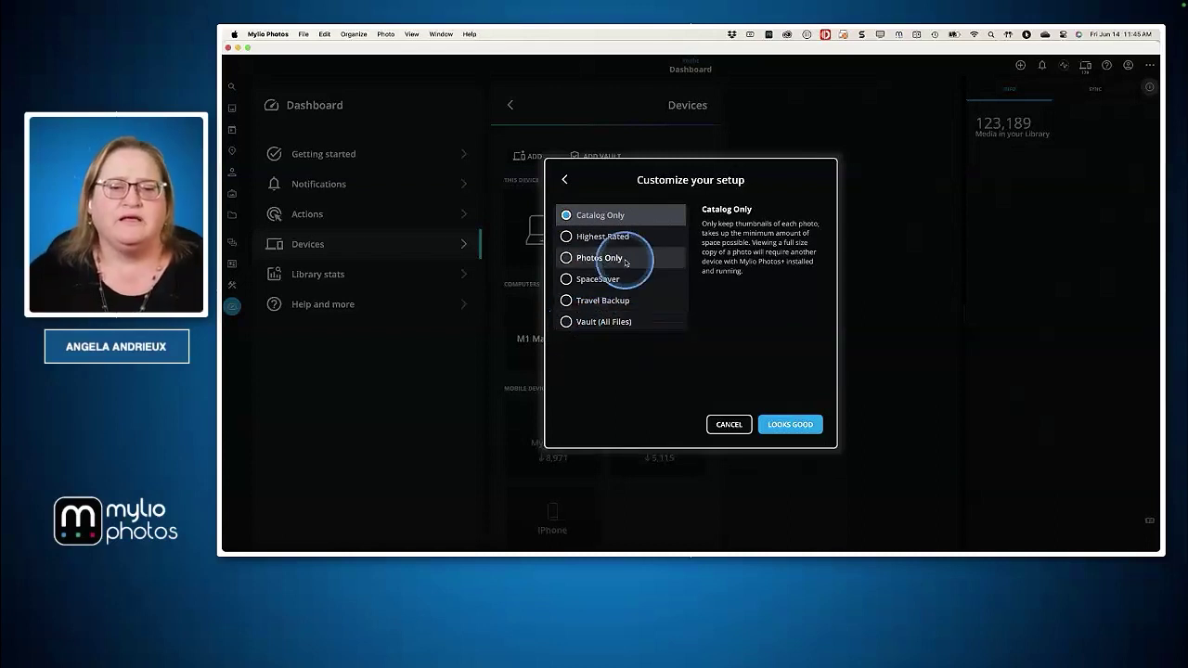
click(787, 424)
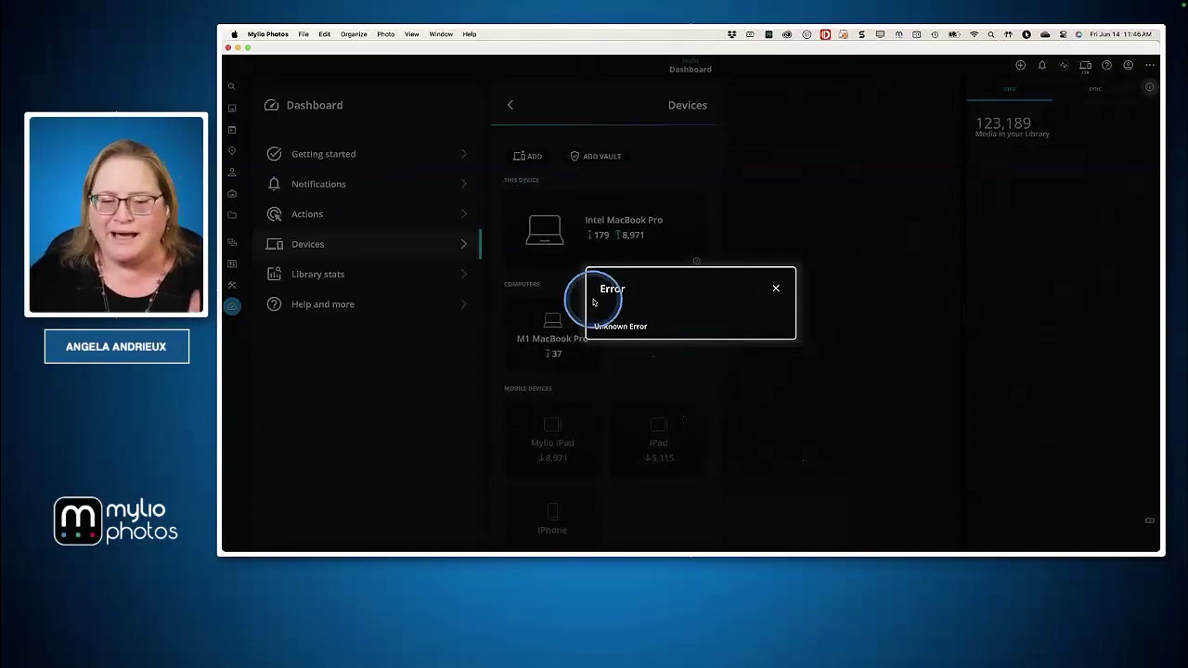
Dismiss the error message and scroll down to the Drives & Clouds devices.
click(776, 289)
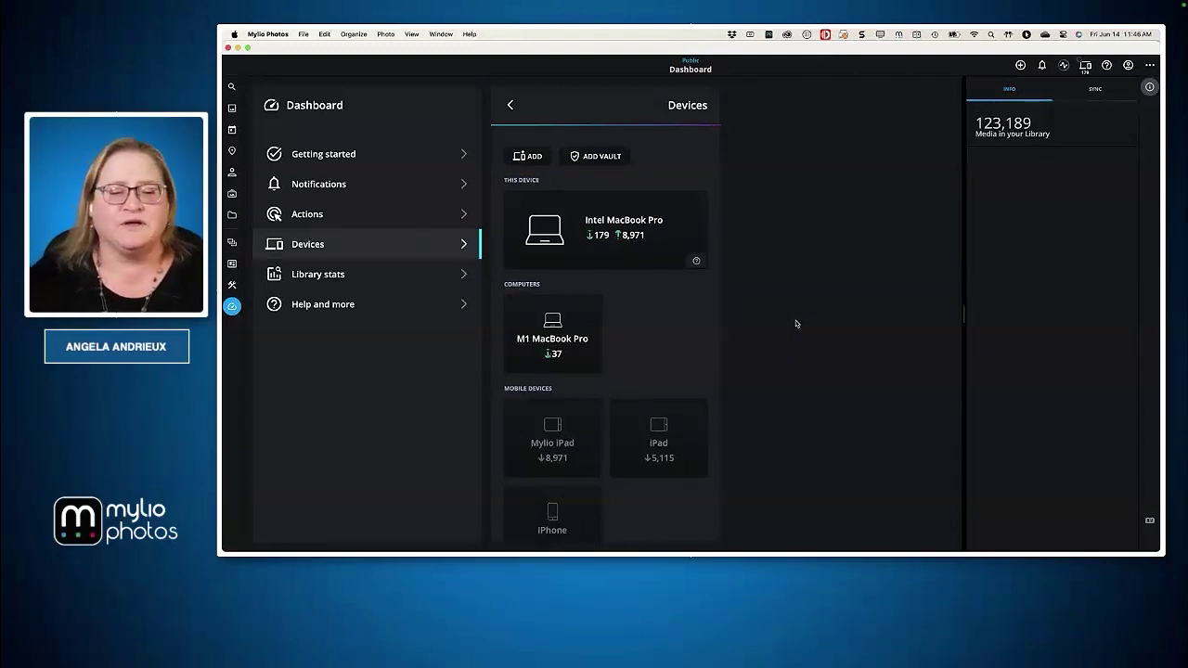
scroll(674, 325, down, 6)
scroll(674, 325, down, 3)
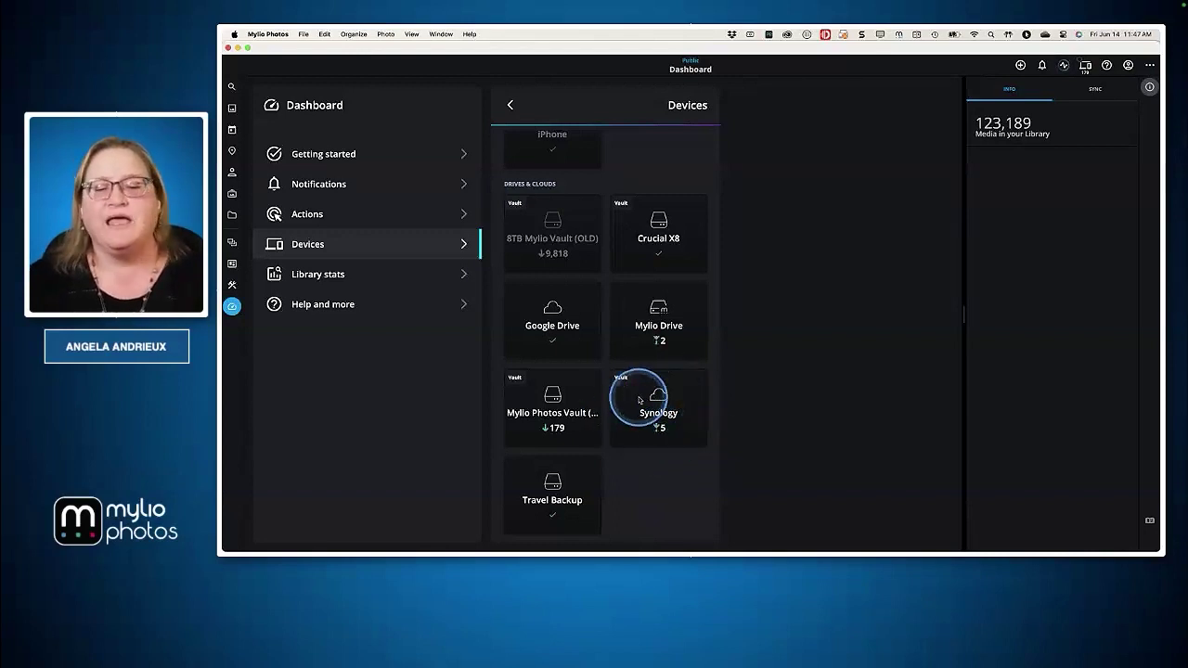
key(super+Tab)
key(super+Tab)
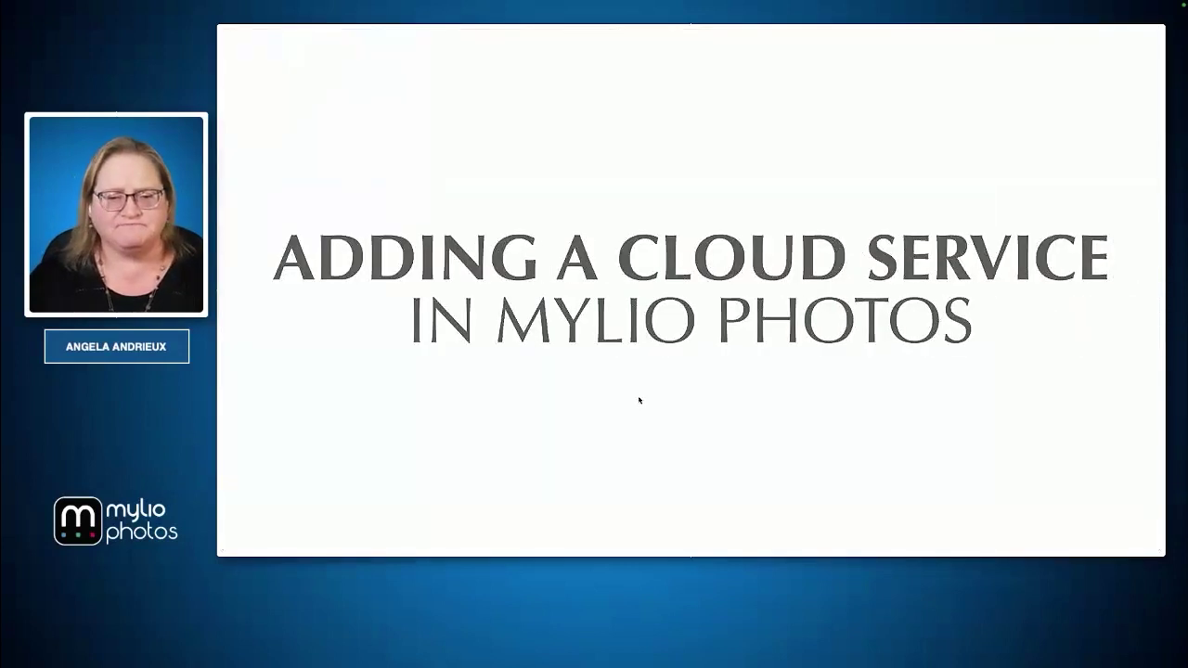
key(Right)
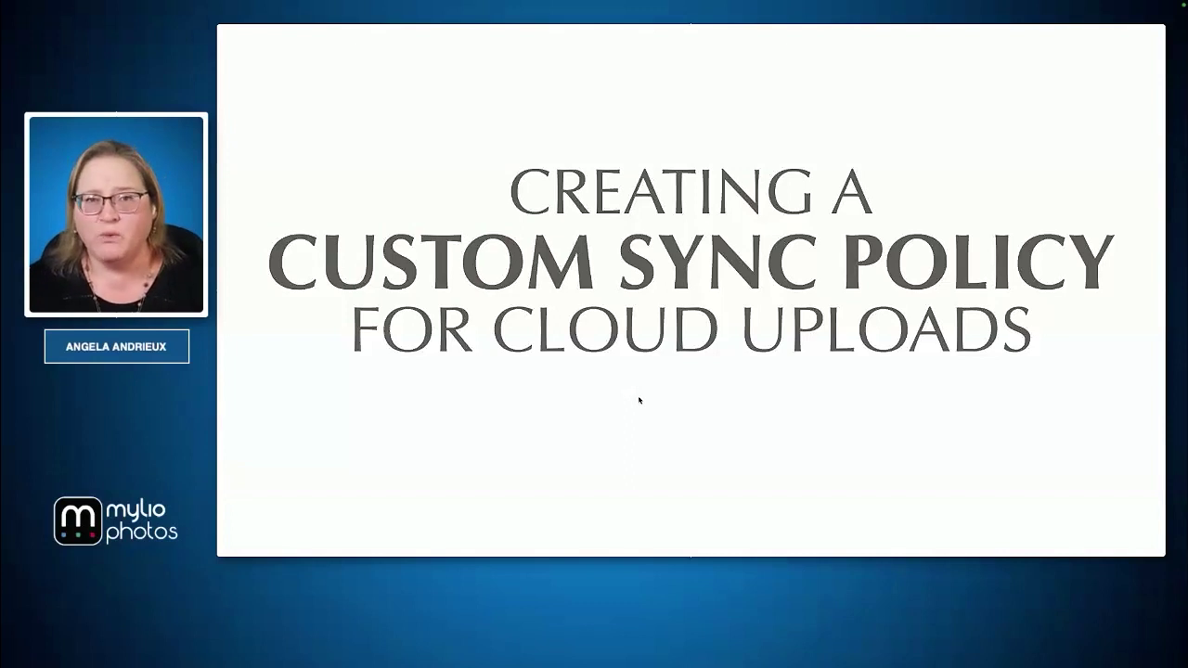
Switch from the Slideshow presentation to Mylio Photos and show the All Photos library.
key(super+Tab)
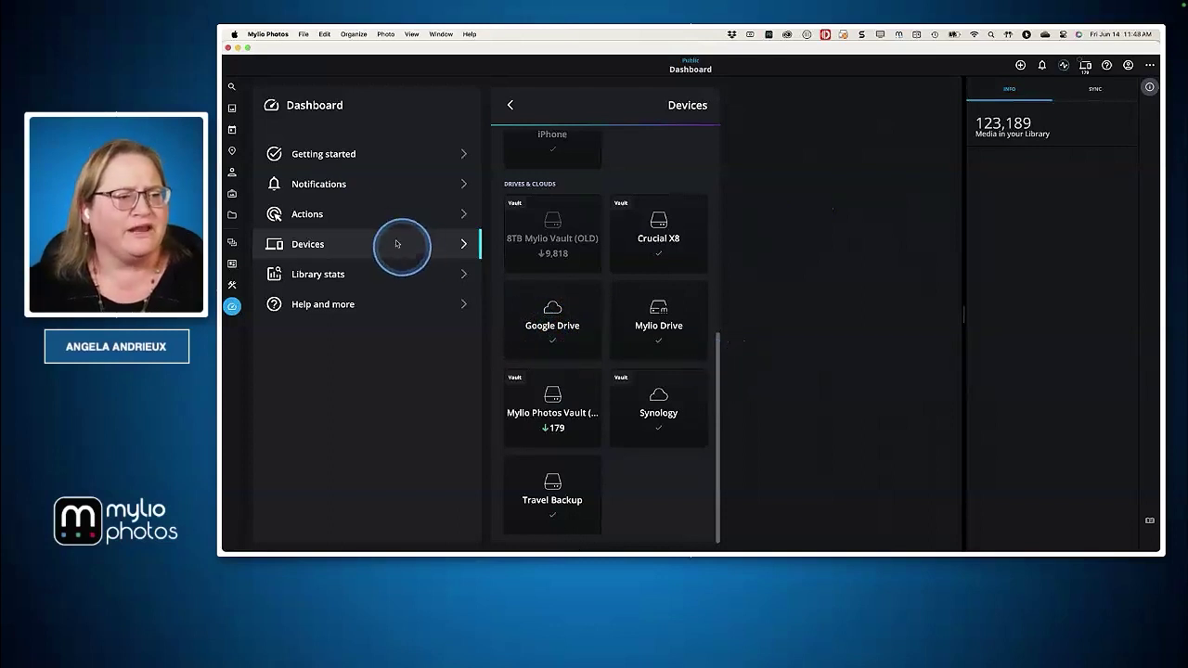
click(232, 108)
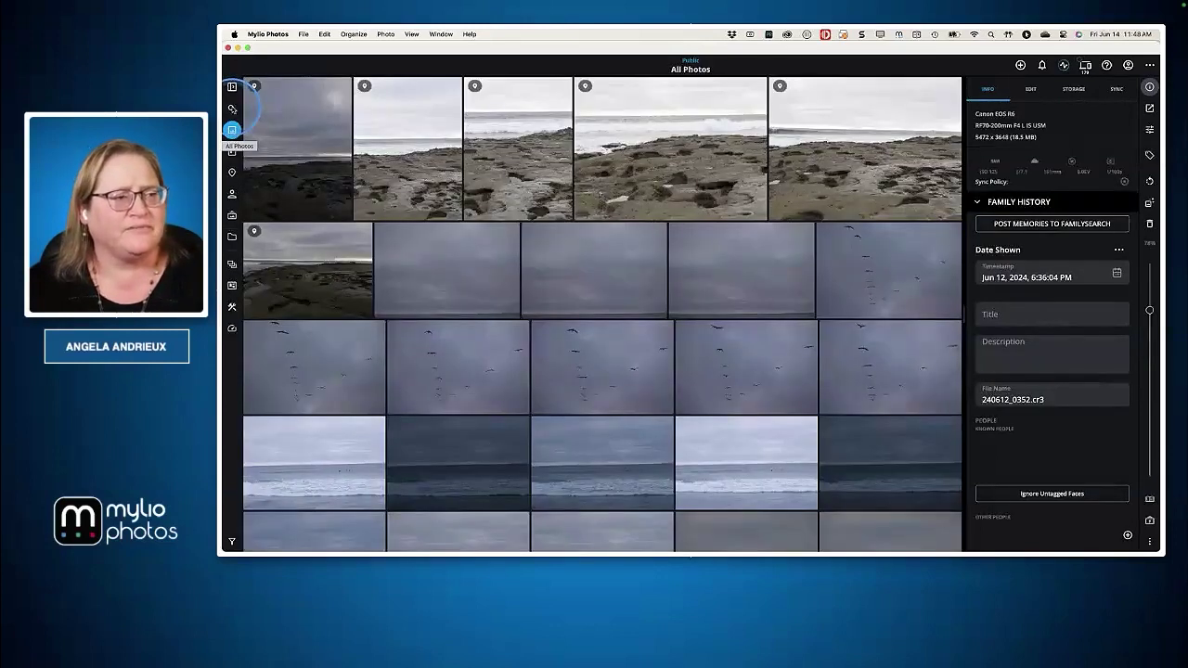
Open the QuickFilters panel and expand its By Folder list, showing Cloud Downloads.
click(232, 86)
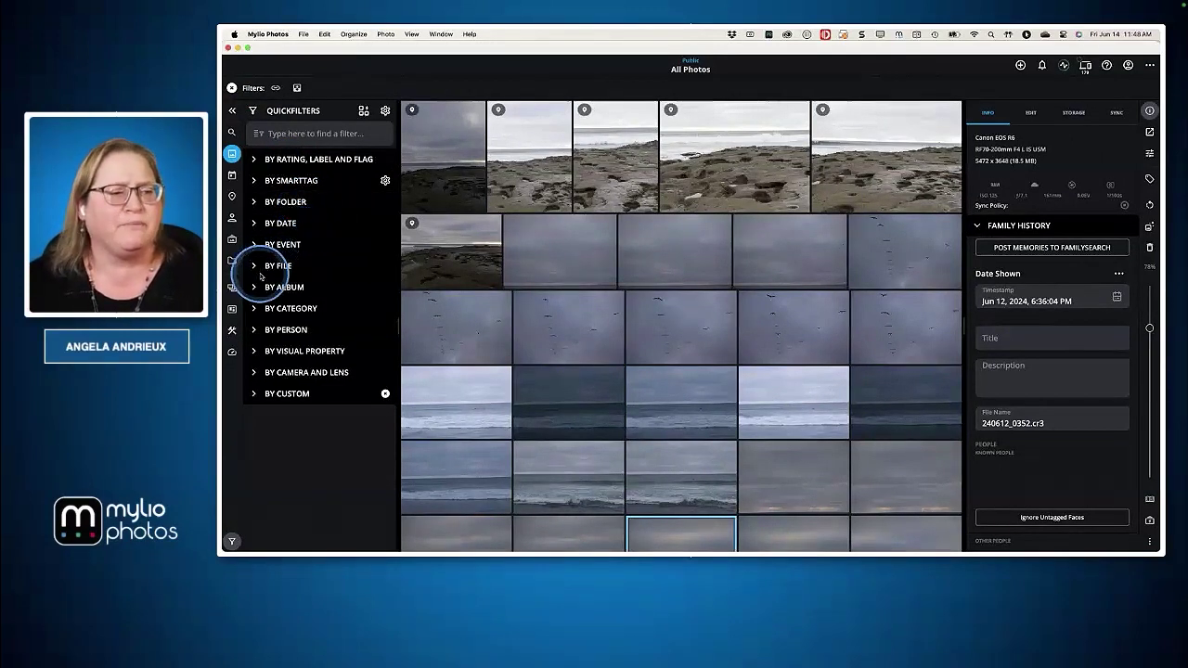
click(255, 202)
scroll(316, 246, down, 3)
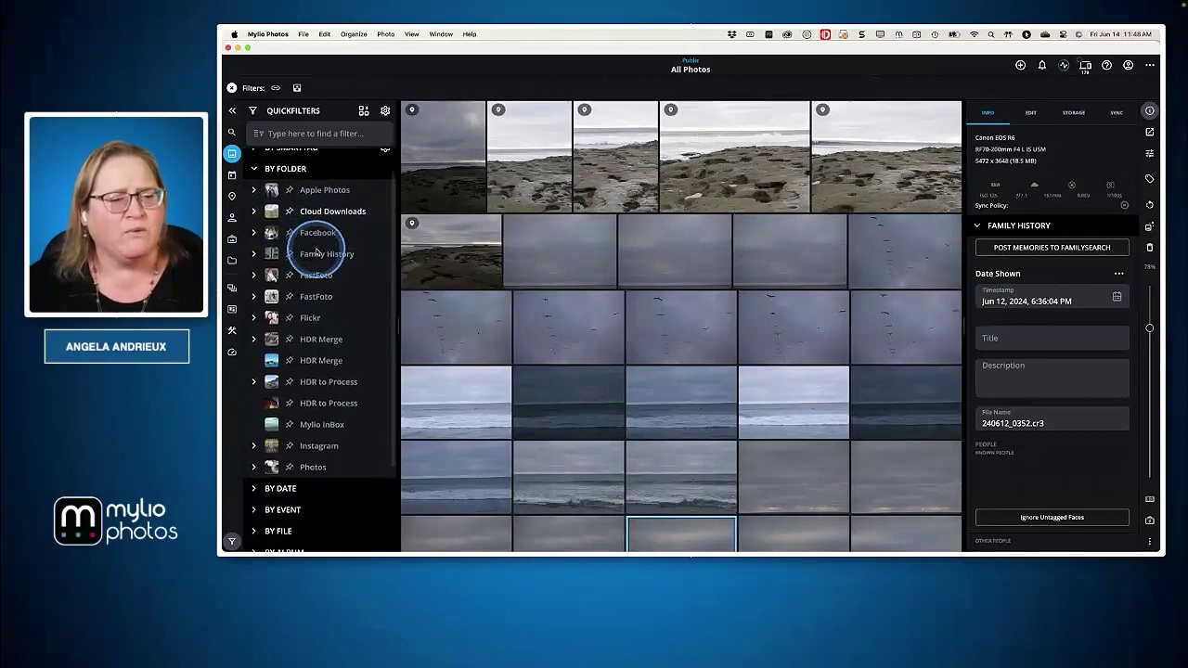
scroll(316, 249, up, 1)
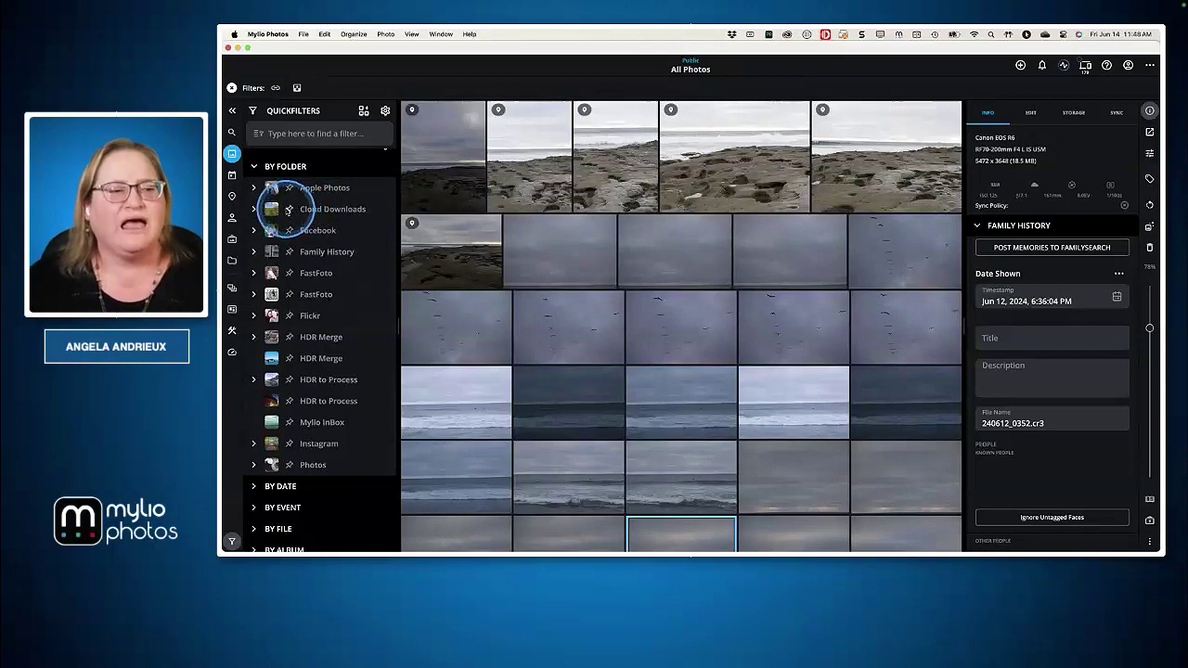
Filter All Photos by the Cloud Downloads folder, then switch the filter to Exclude.
click(299, 213)
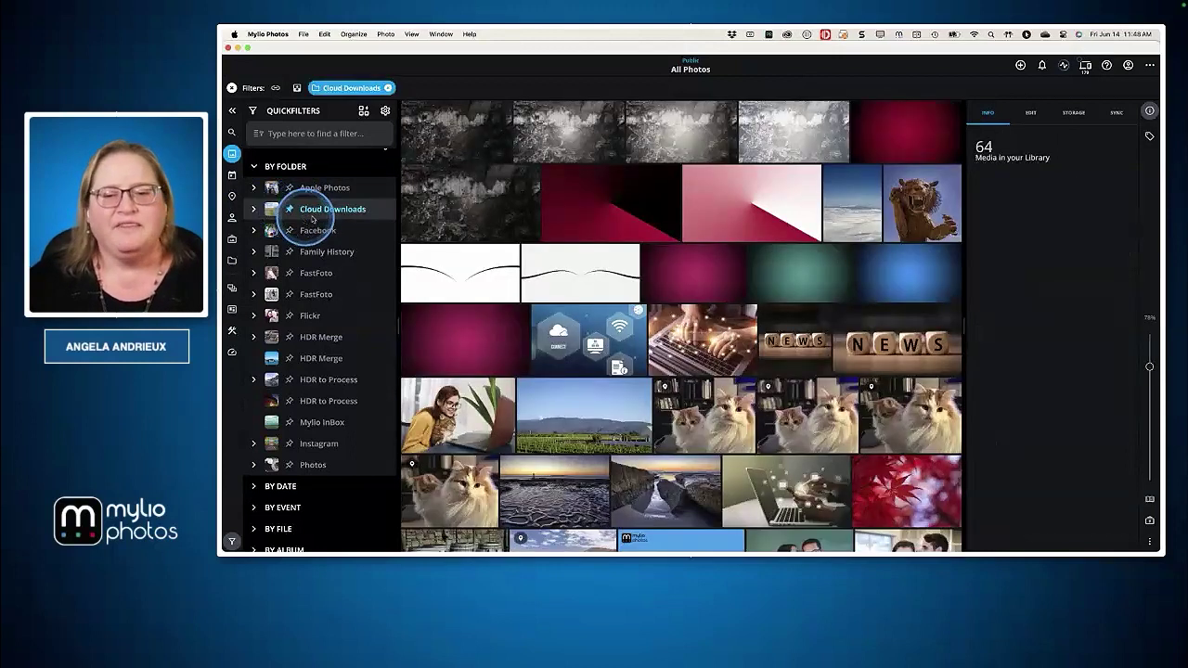
click(341, 88)
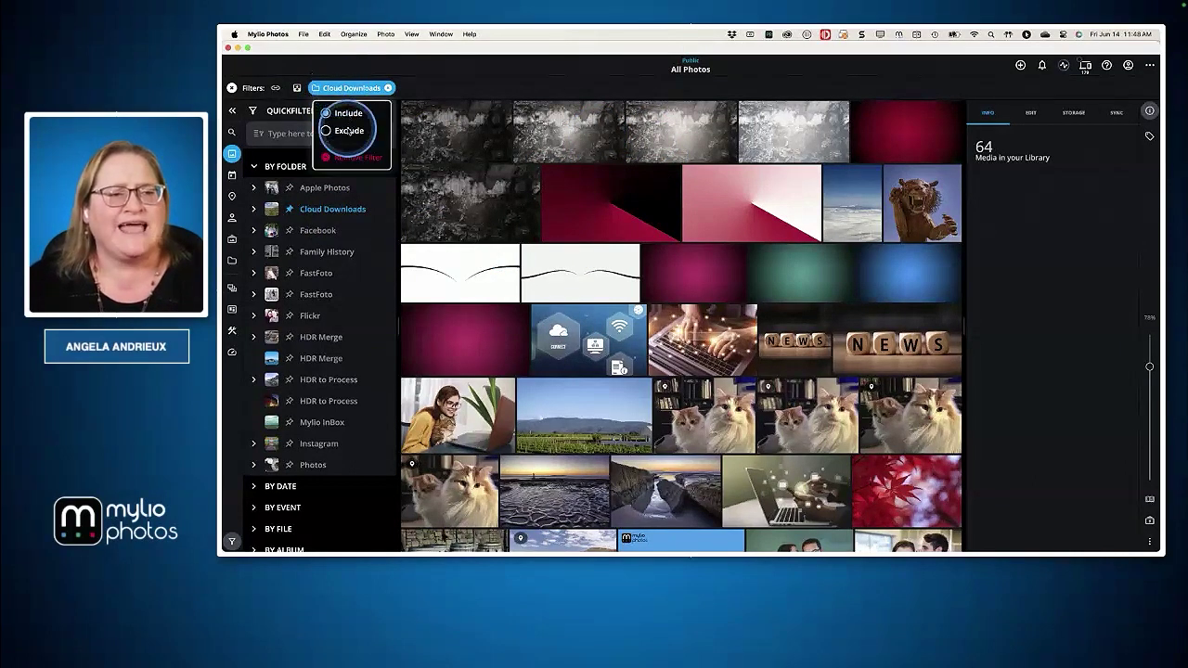
click(346, 130)
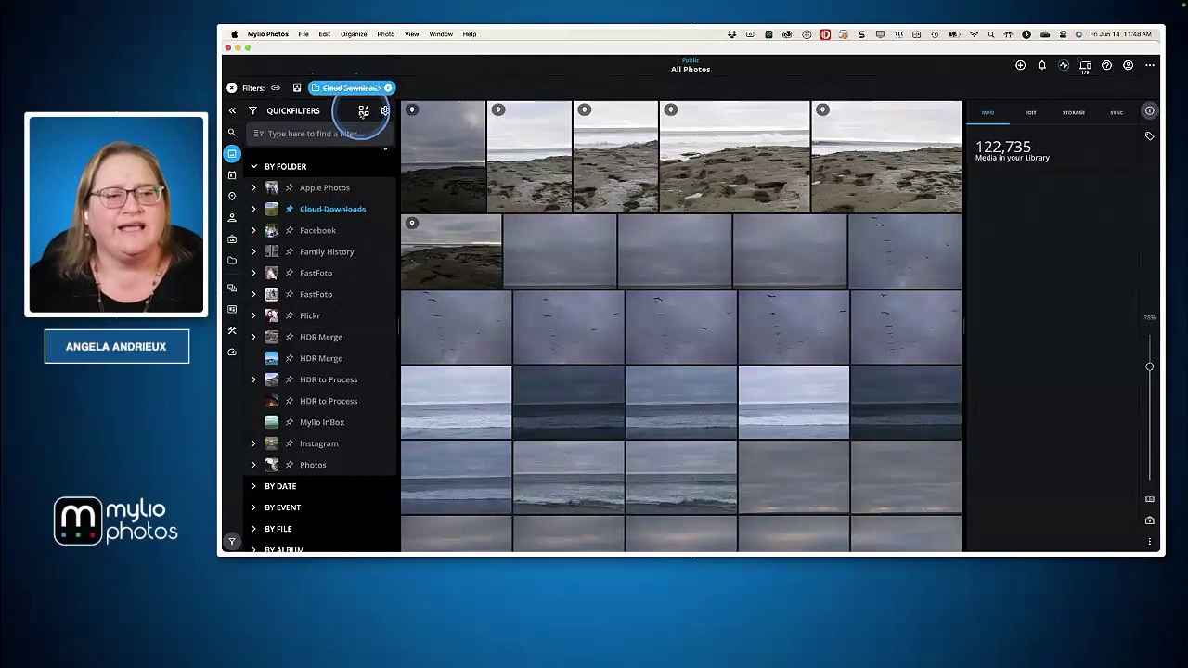
click(363, 111)
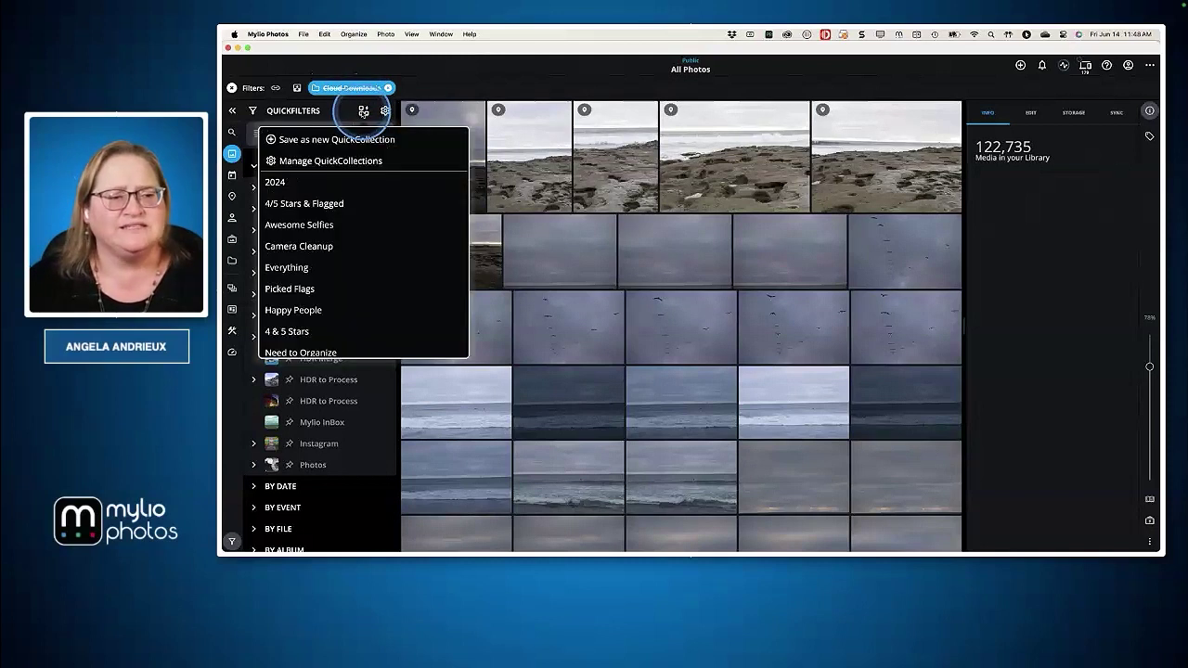
click(349, 140)
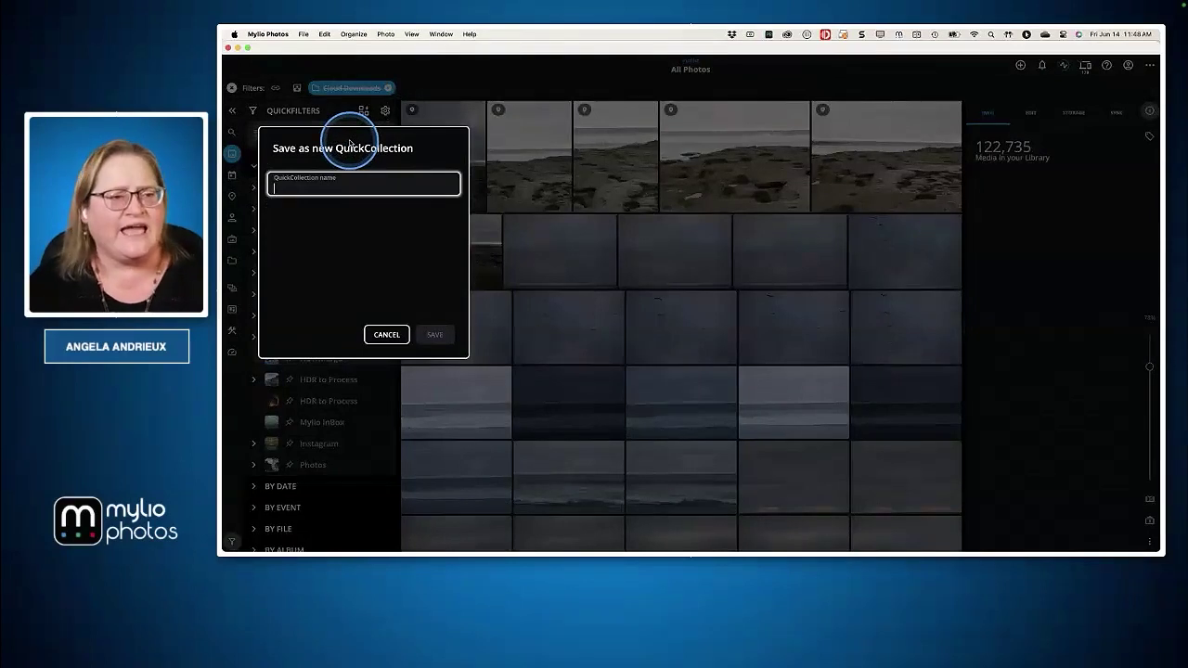
text(No Cloud Downloads)
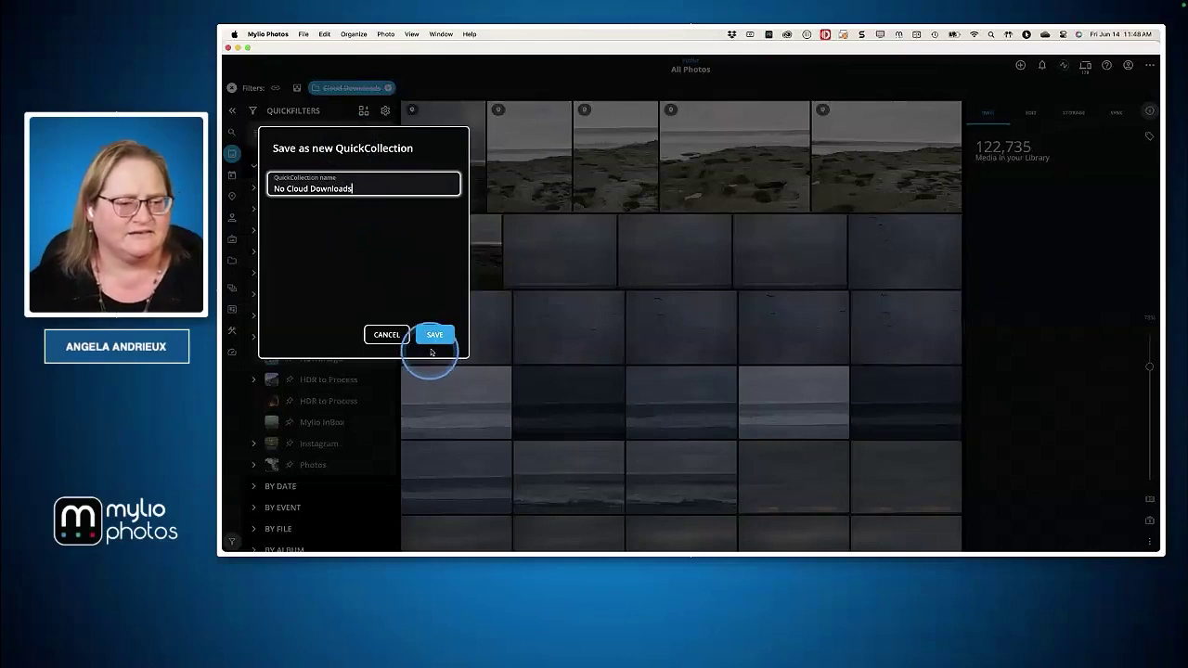
click(434, 335)
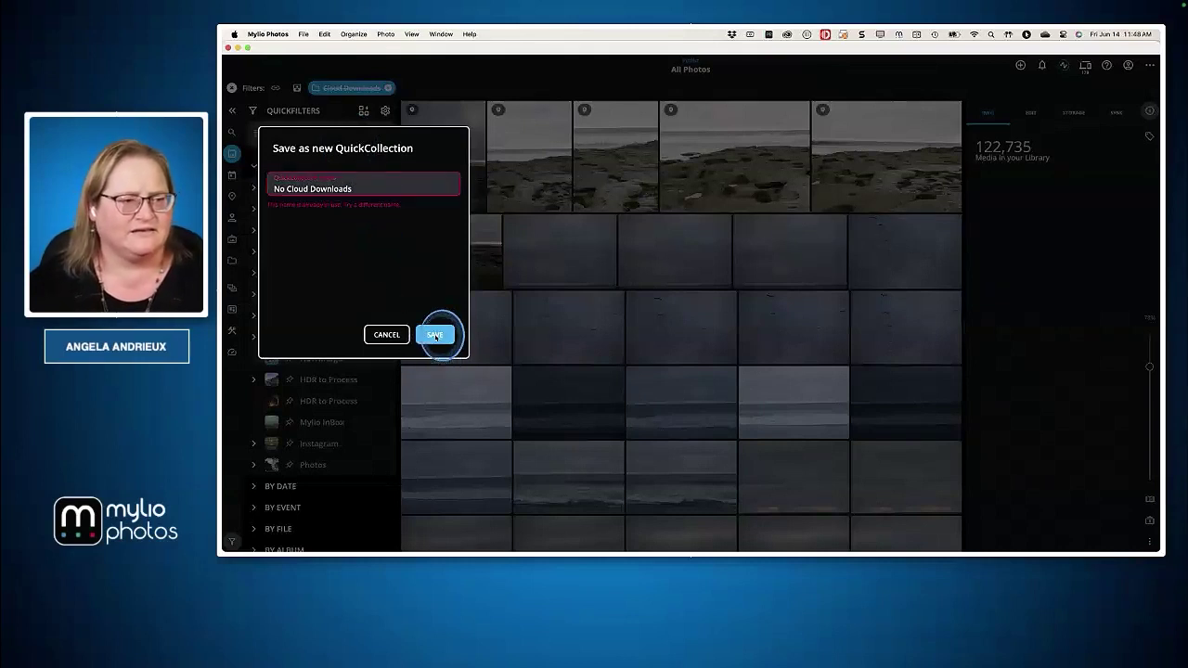
click(382, 336)
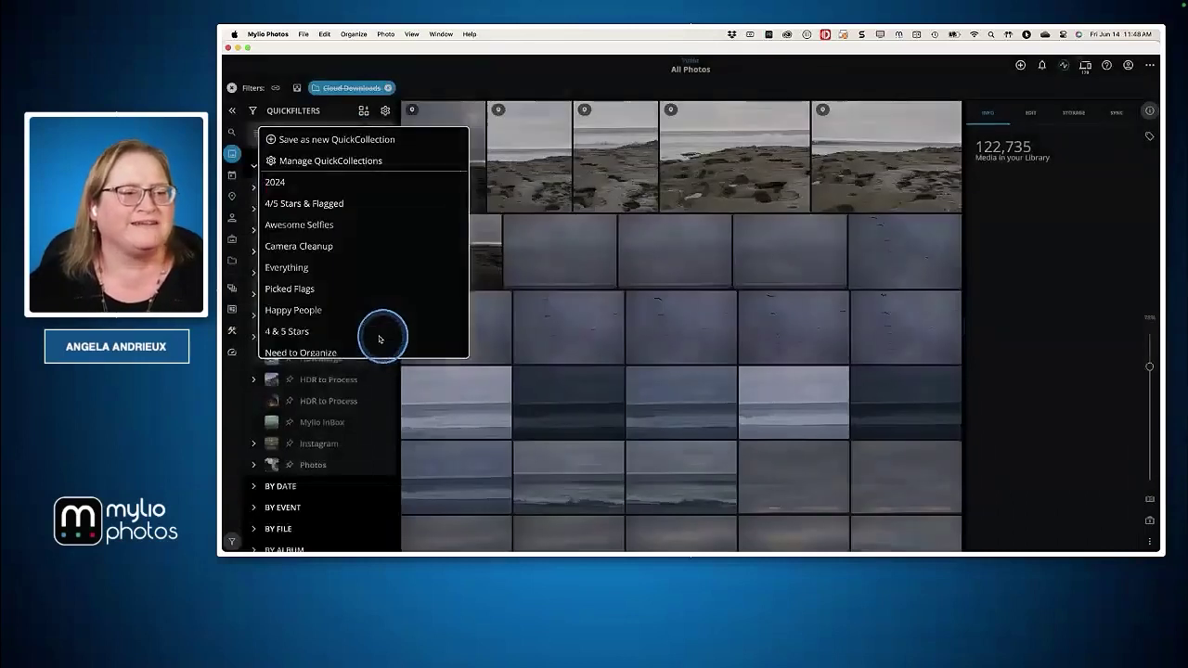
scroll(369, 232, down, 5)
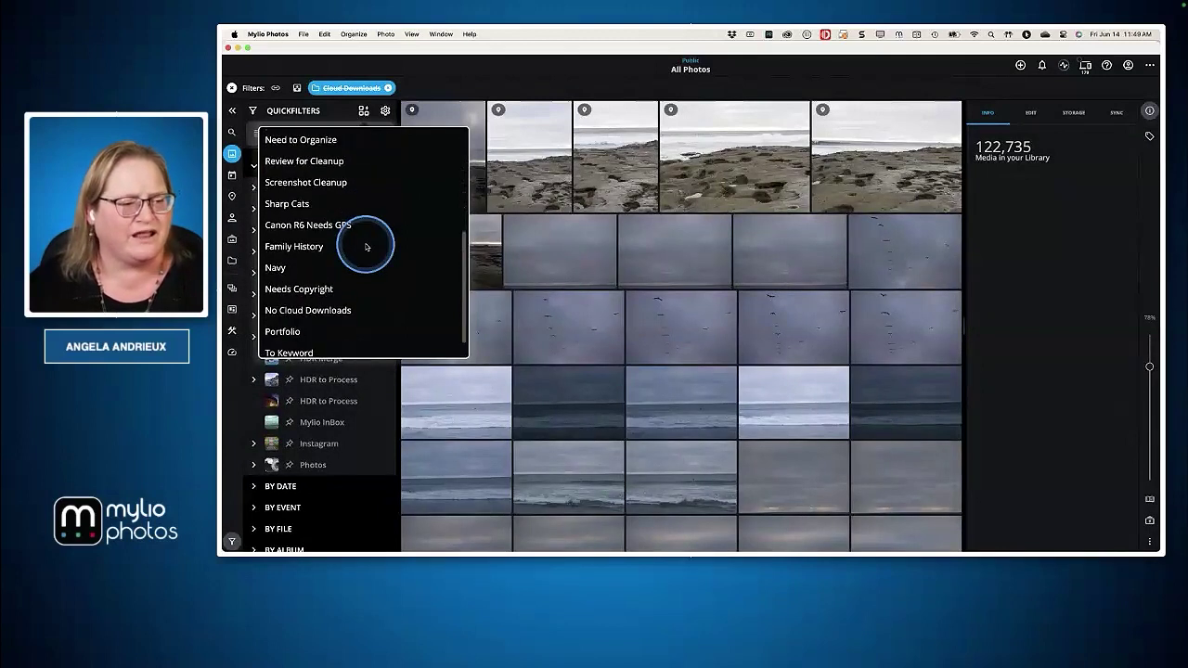
scroll(362, 256, down, 1)
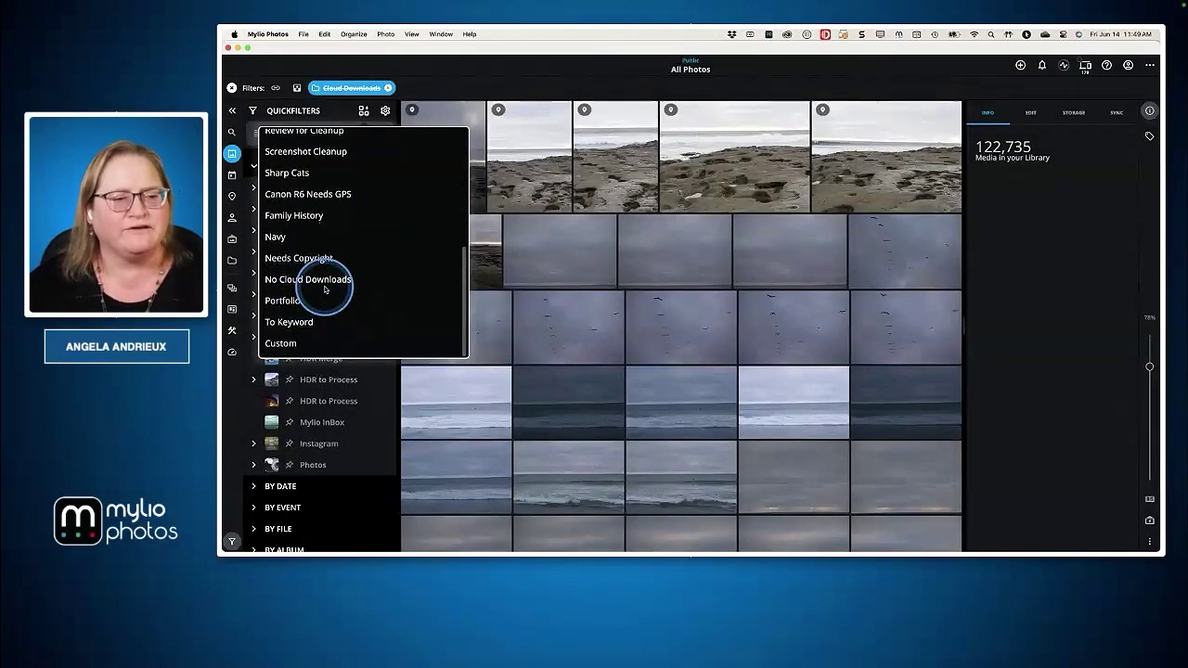
click(454, 90)
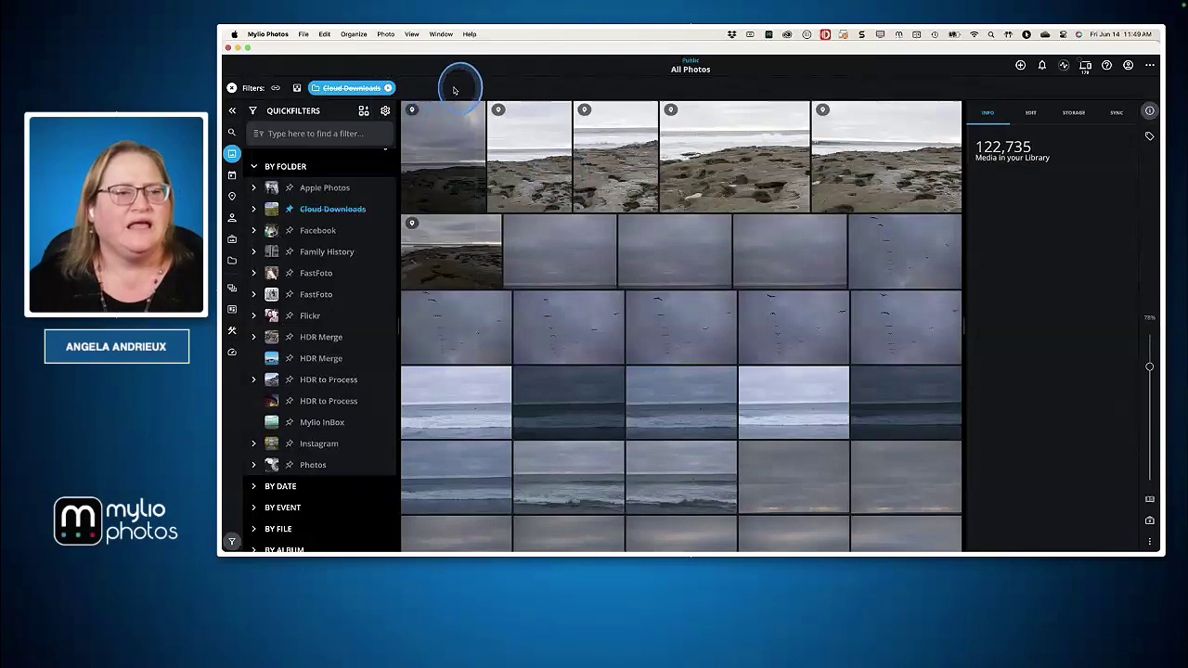
Clear the Cloud Downloads filter and open Google Drive's Device Sync Policies from Devices.
click(232, 88)
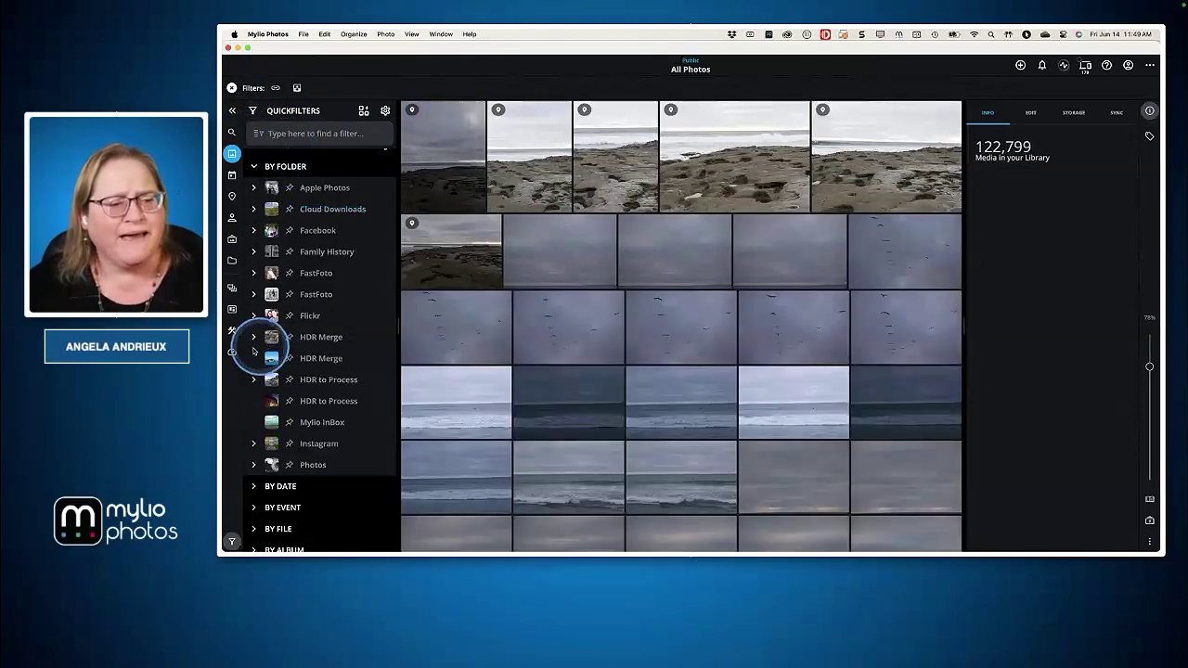
click(232, 354)
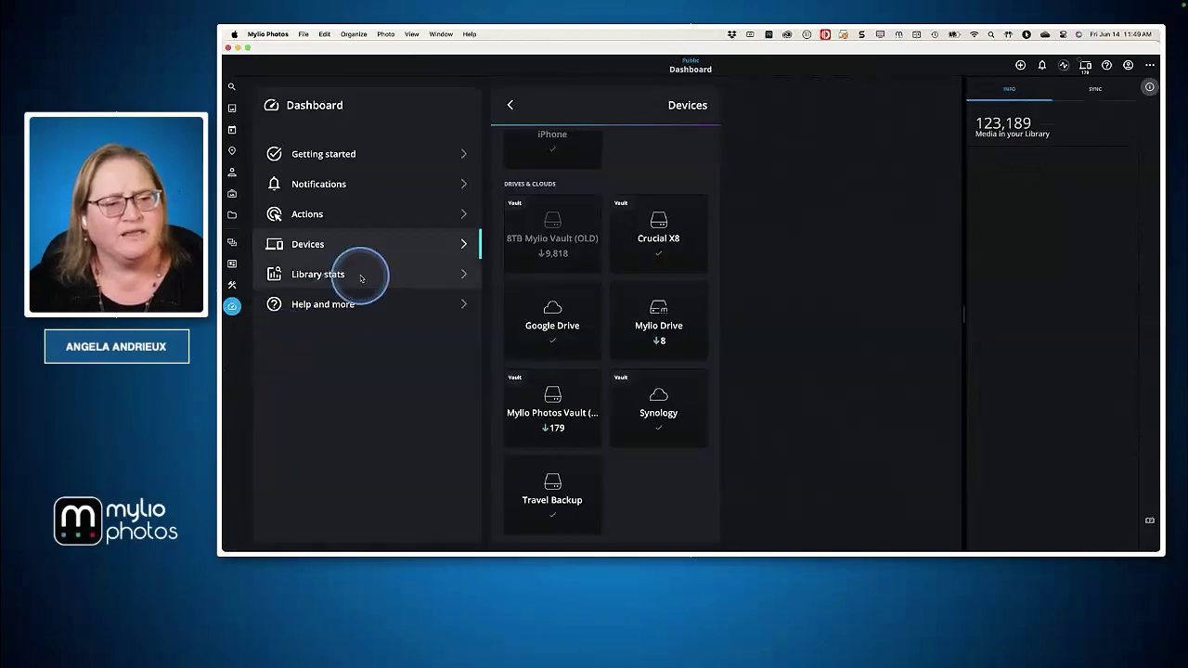
click(537, 338)
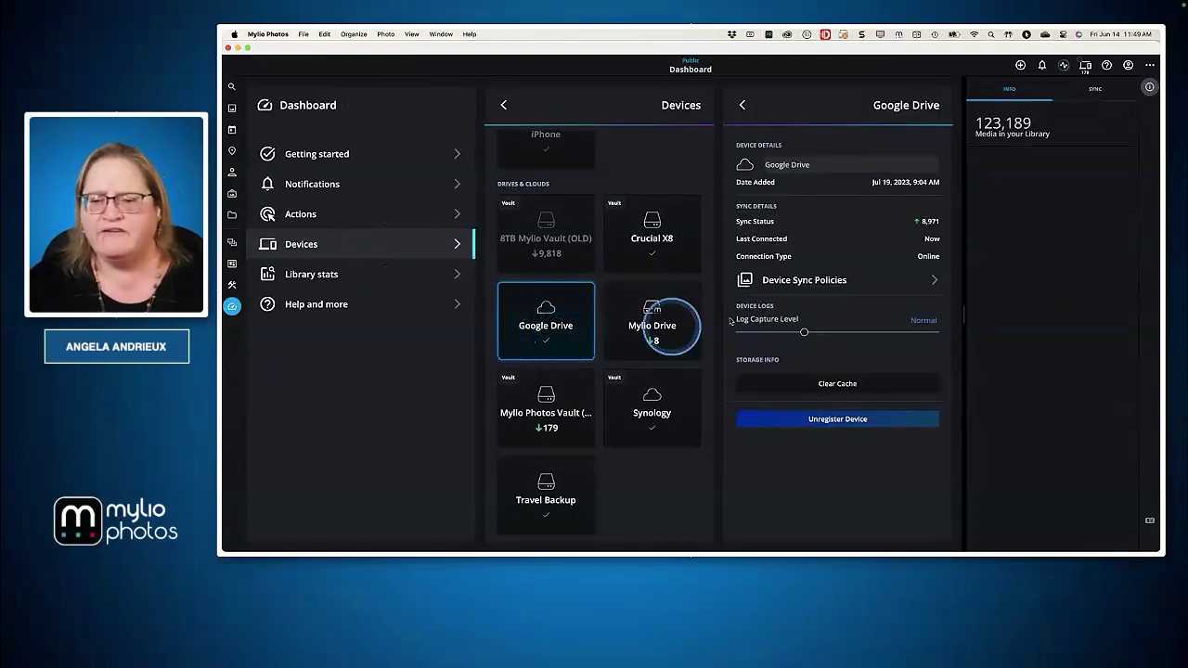
click(836, 283)
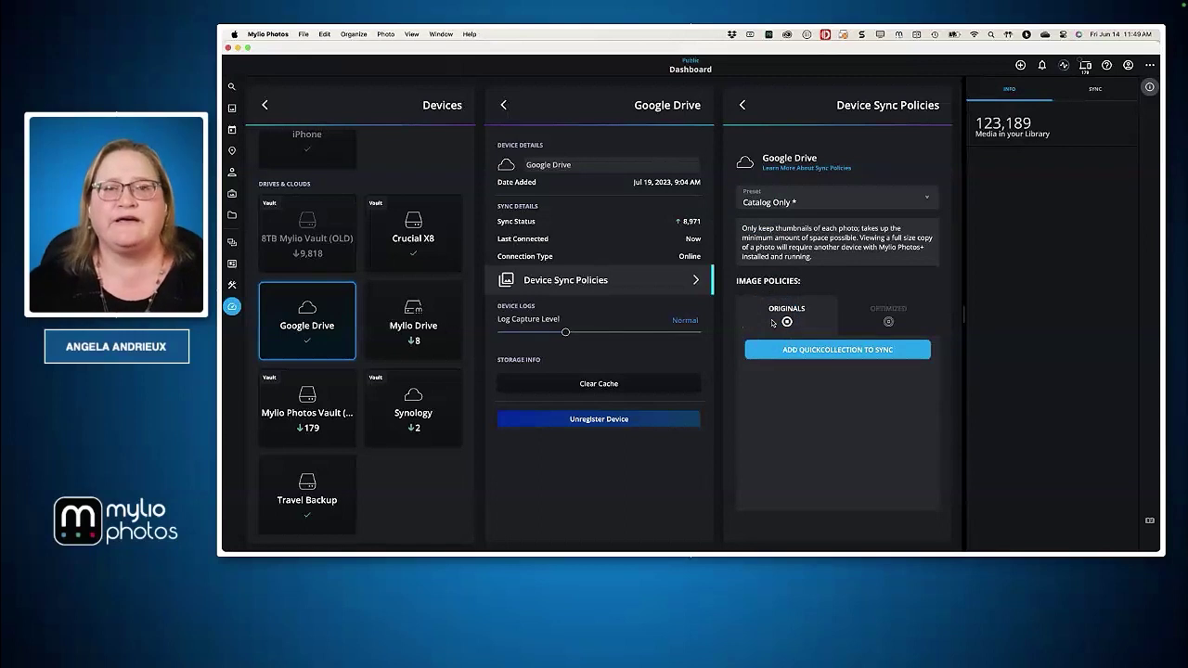
click(826, 351)
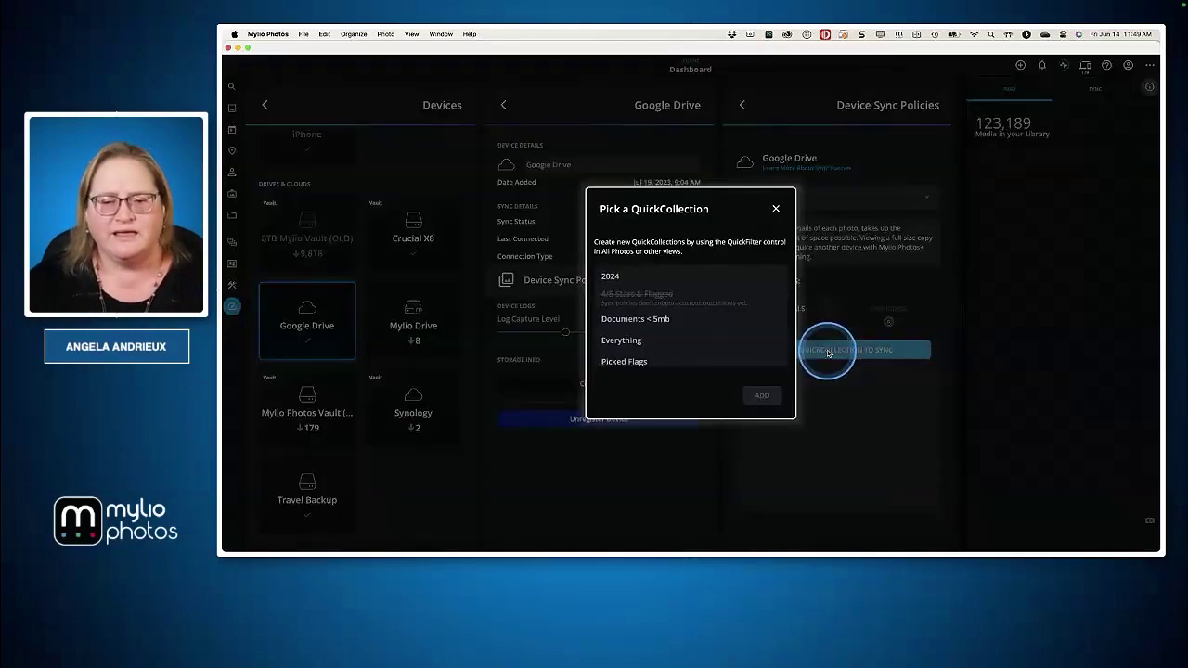
scroll(663, 327, down, 6)
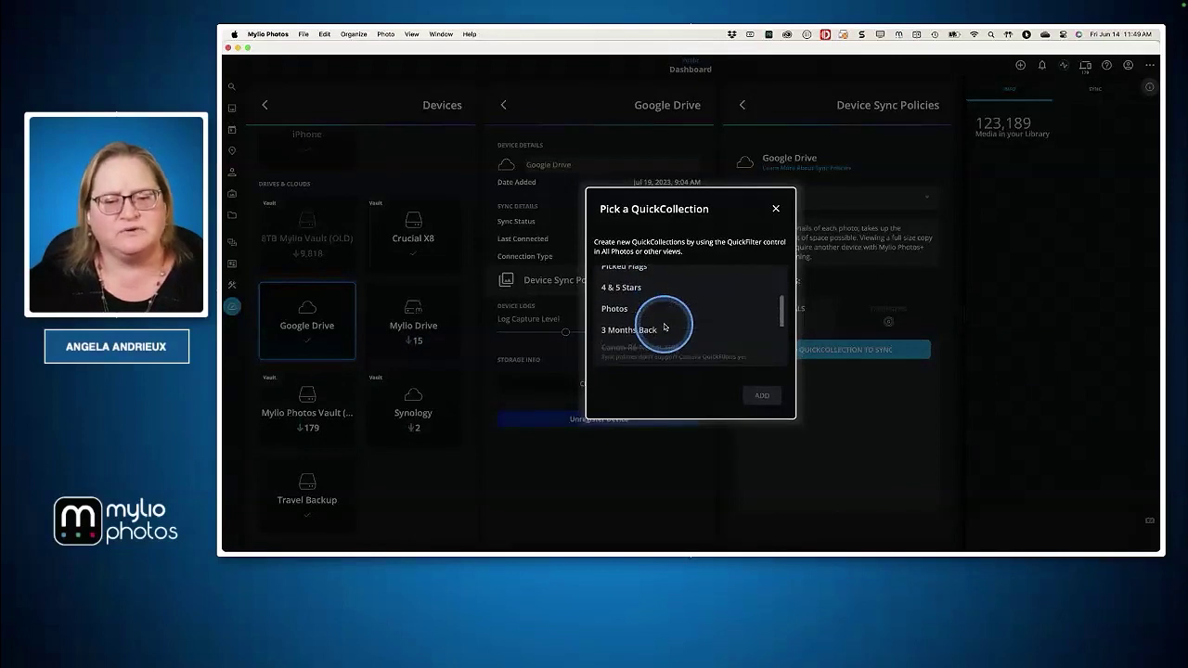
scroll(665, 327, down, 3)
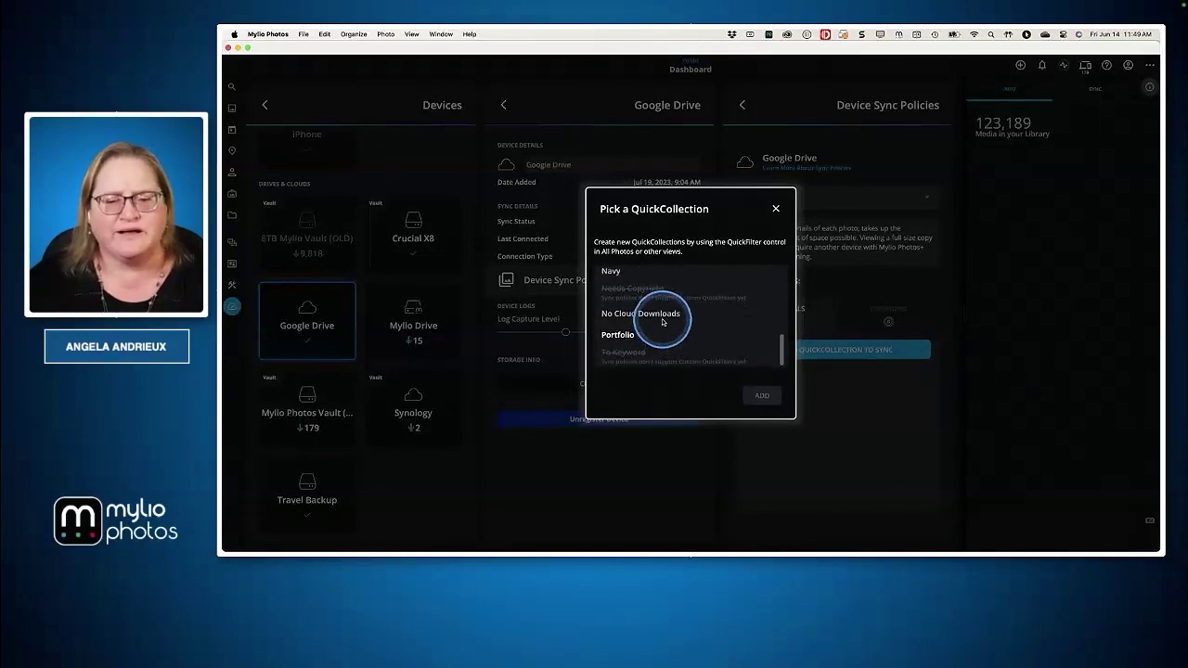
click(663, 314)
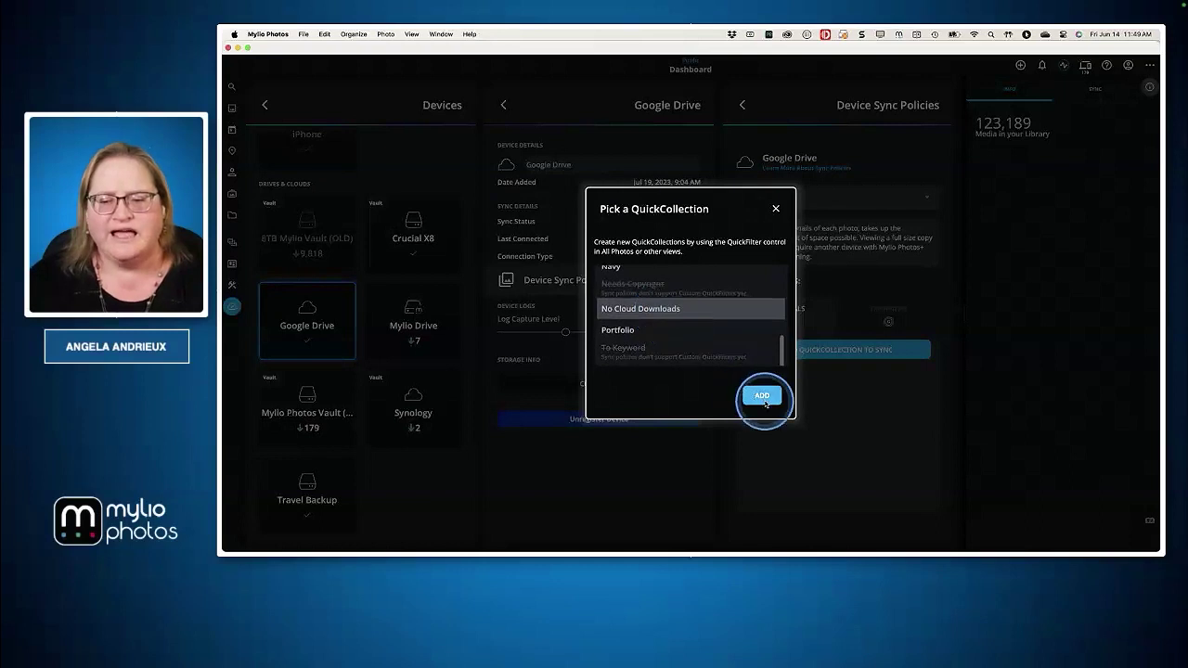
click(761, 396)
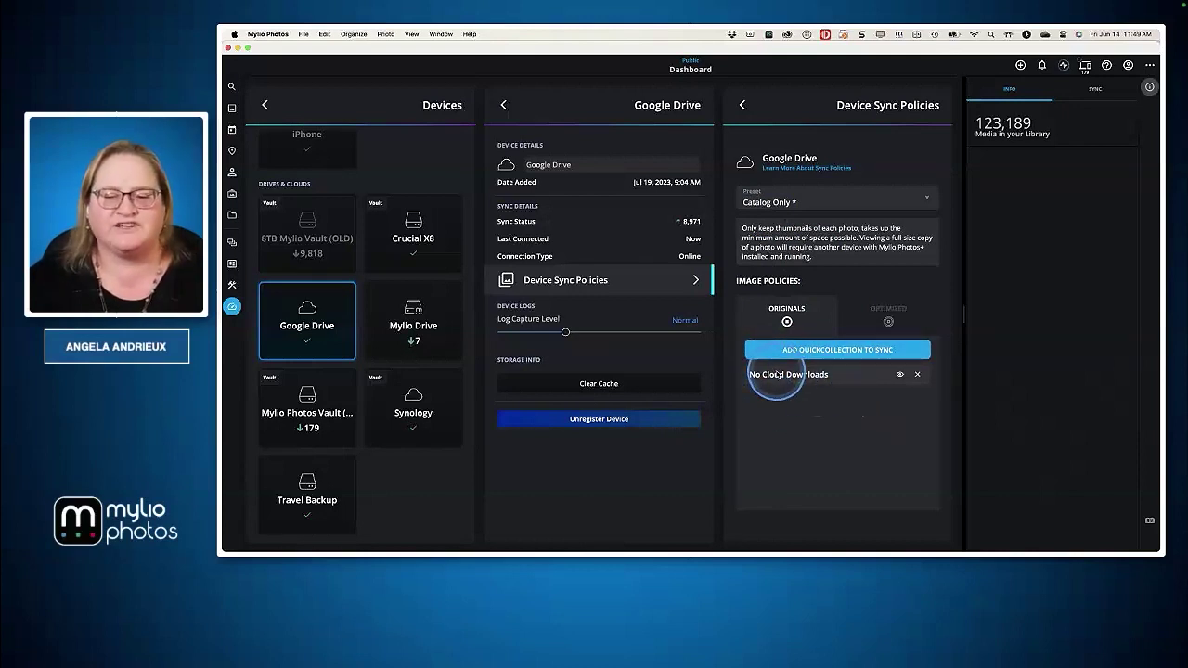
click(918, 375)
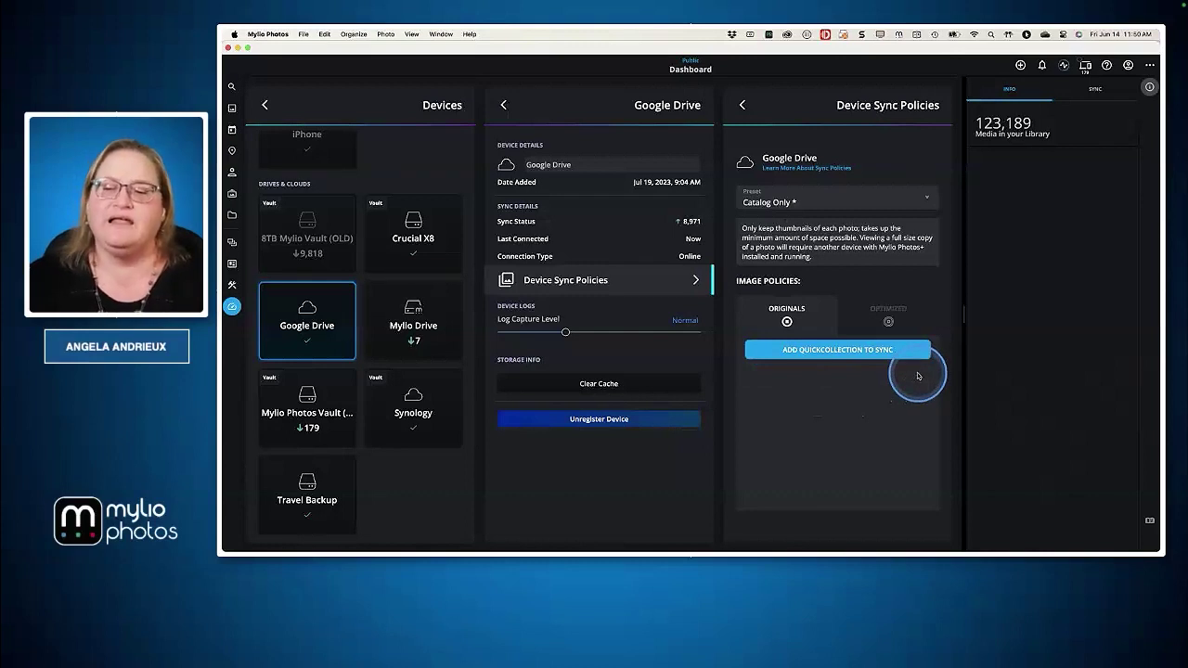
Unlink Google Drive's Optimized policy from Originals, add 'No Cloud Downloads', then remove it again.
click(891, 313)
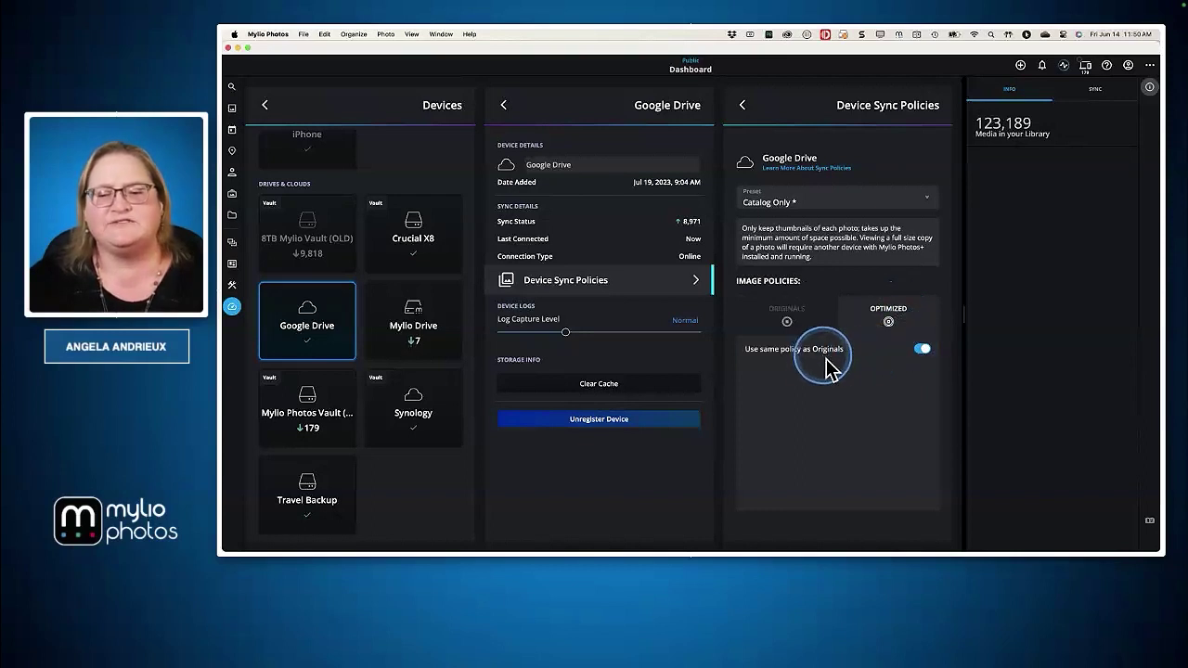
click(924, 349)
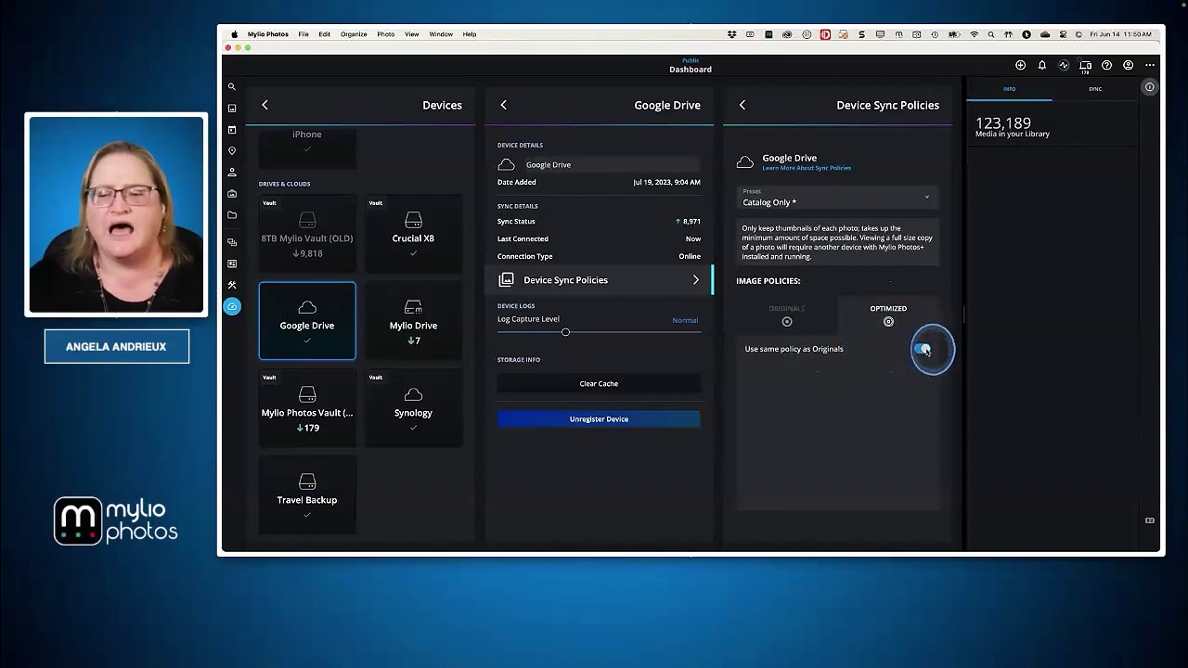
click(851, 379)
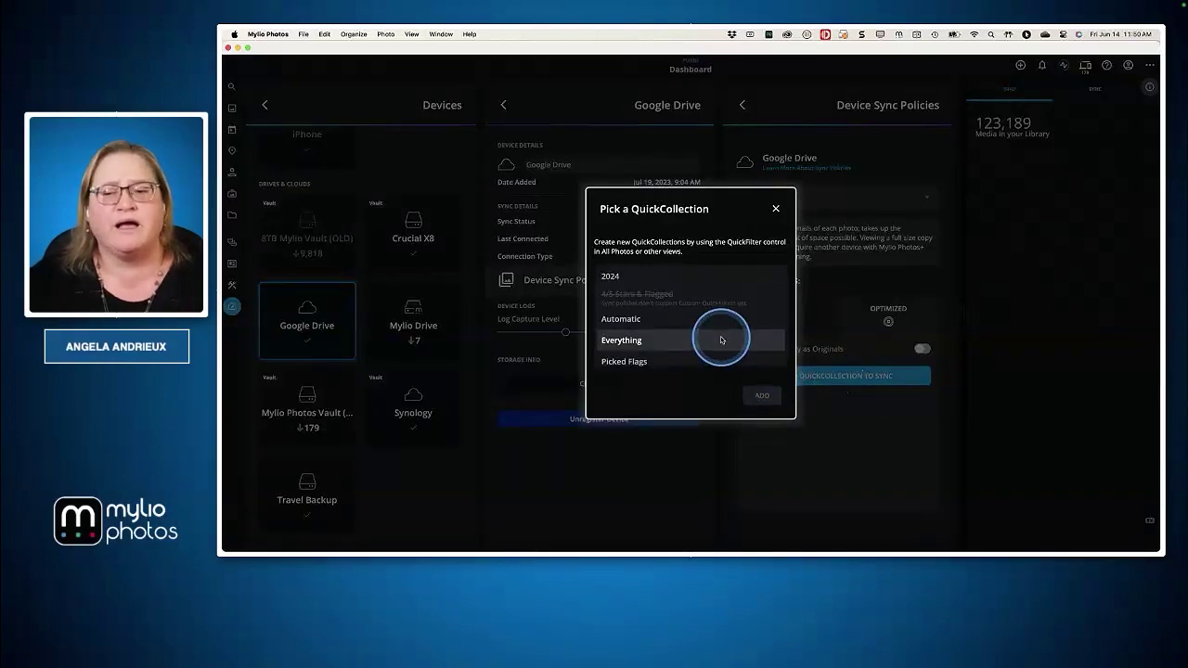
scroll(721, 340, down, 1)
scroll(721, 340, down, 10)
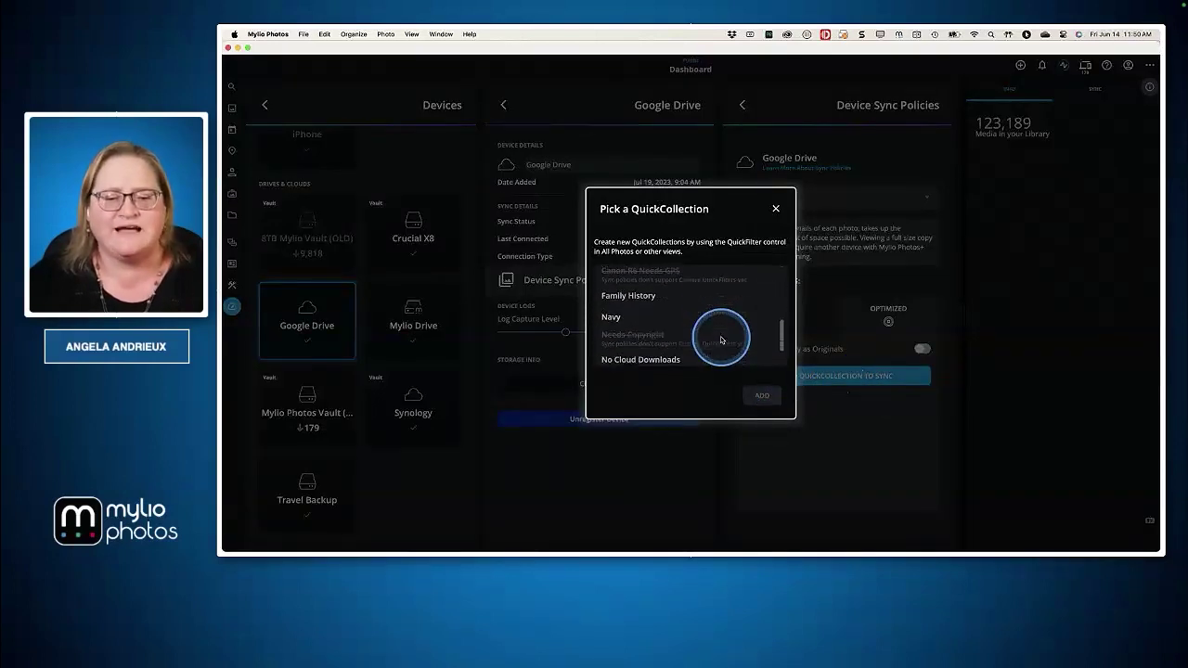
click(687, 333)
click(777, 404)
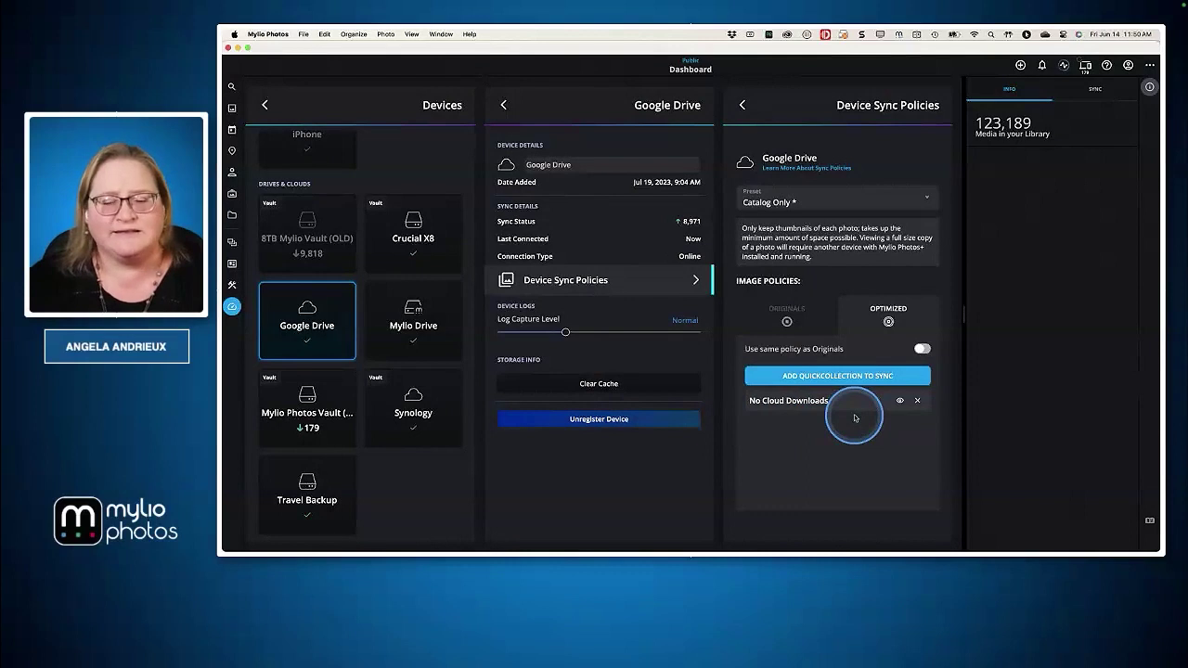
click(918, 401)
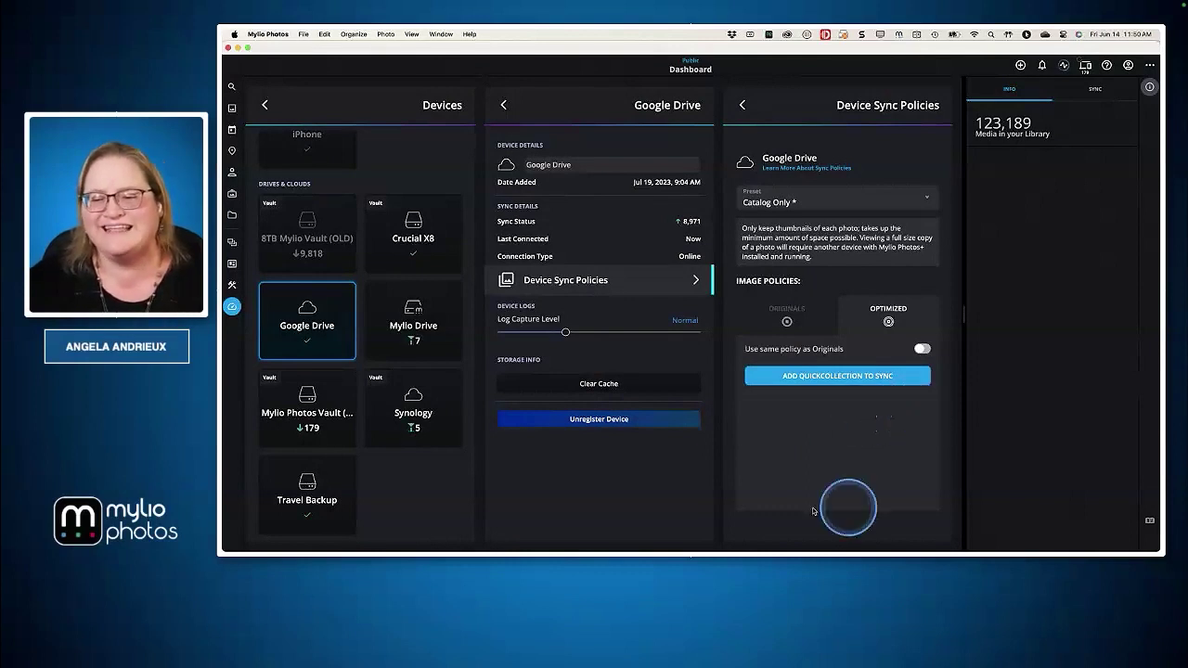
click(803, 461)
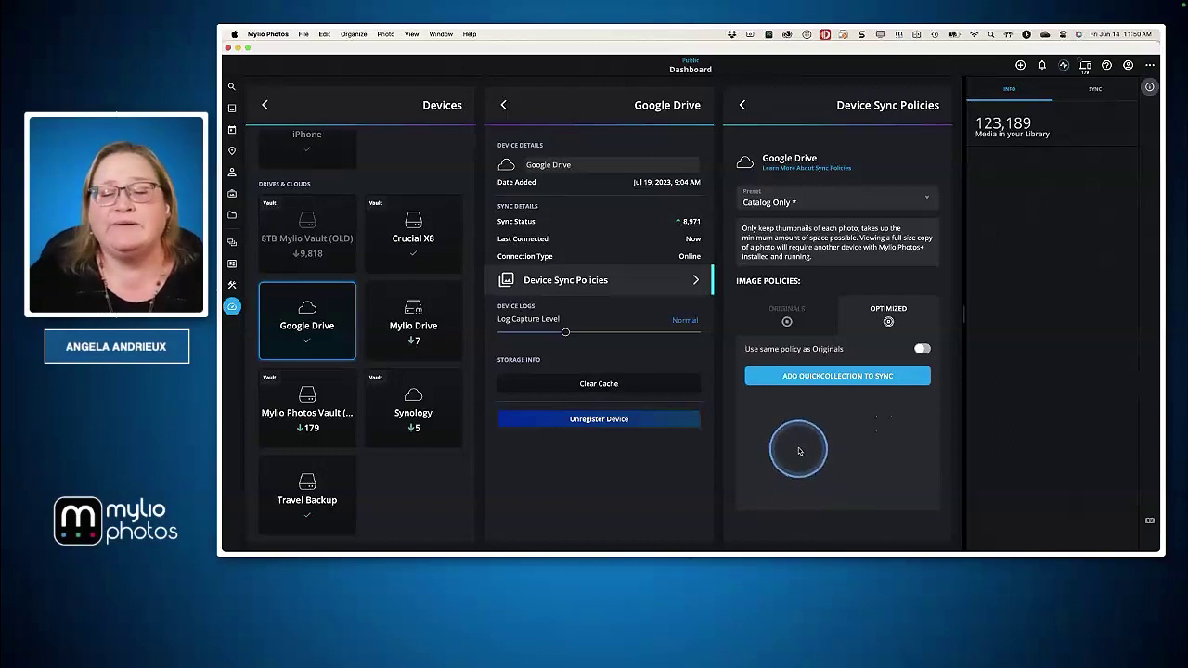